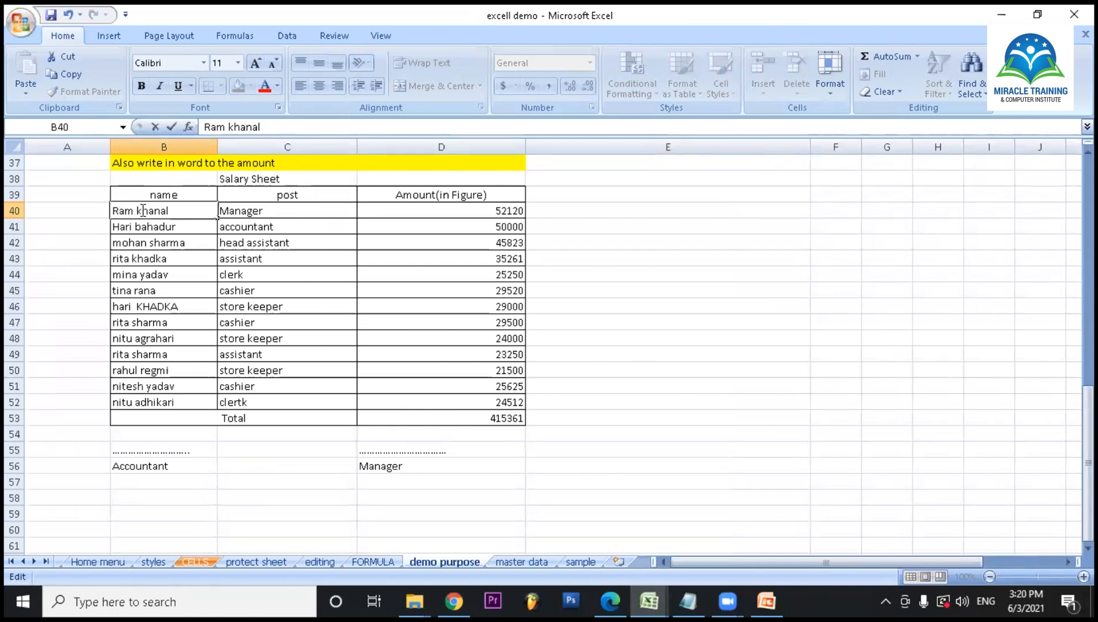
- Capitalize the first letter of the surname in cell B40
{"action": "key", "text": "BackSpace"}
{"action": "type", "text": "K"}
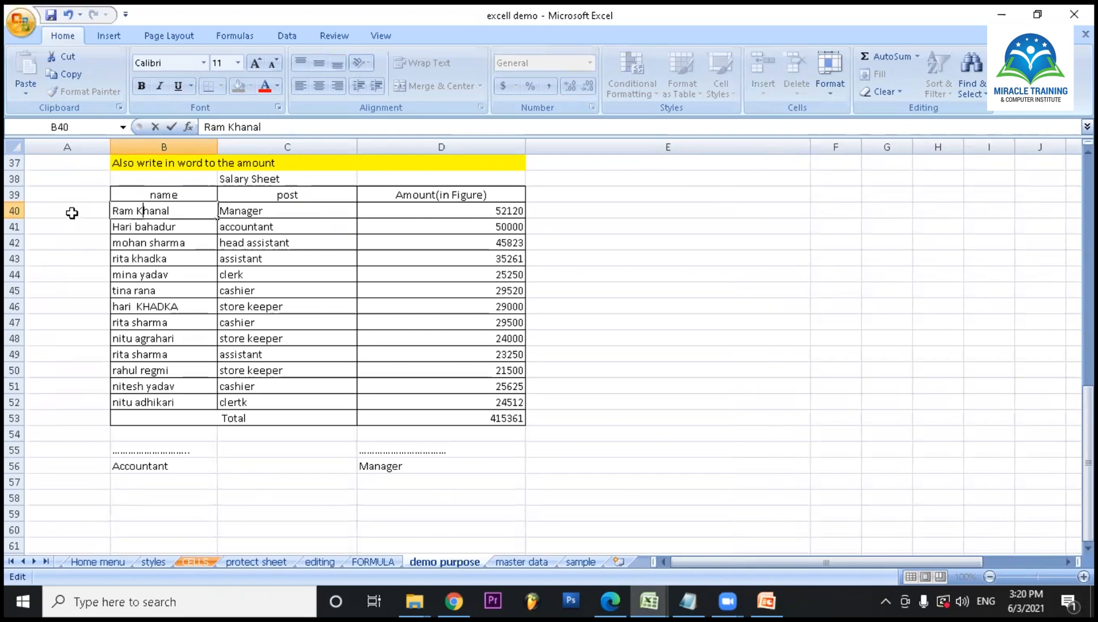
- Enter the formula =PROPER(B40) in cell A40 to convert the first employee name to proper case
{"action": "left_click", "coordinate": [72, 213]}
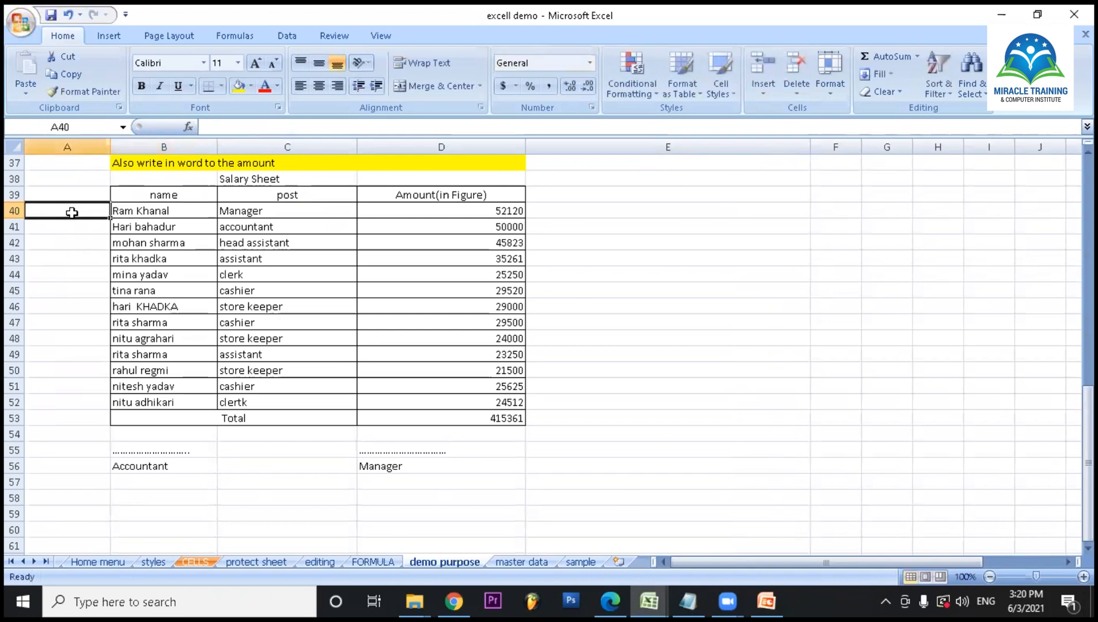
{"action": "type", "text": "=PROPER"}
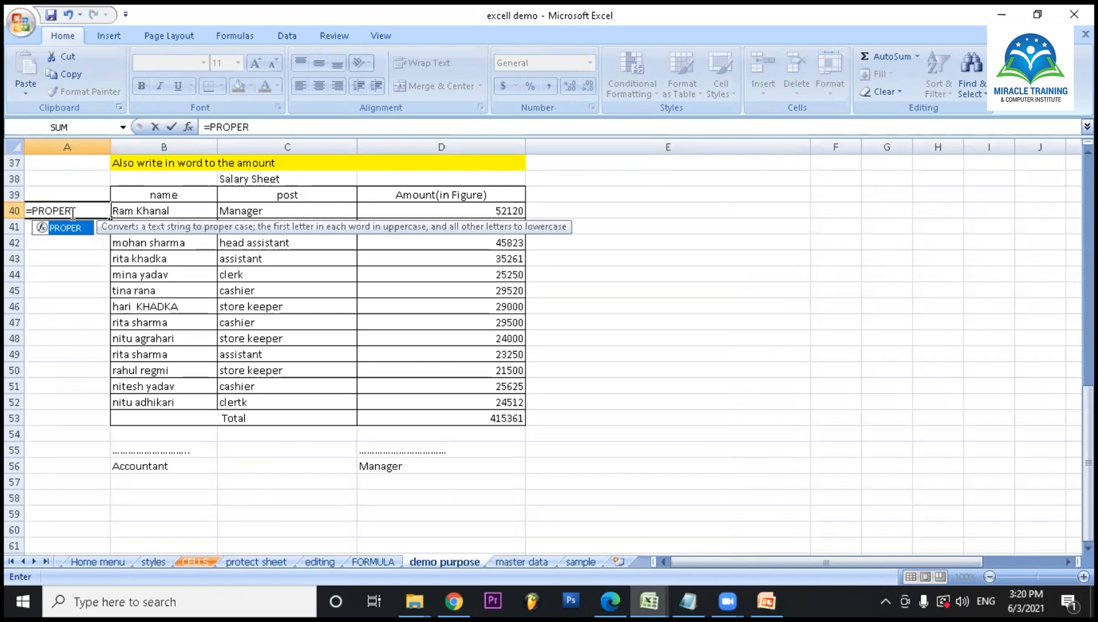
{"action": "type", "text": "("}
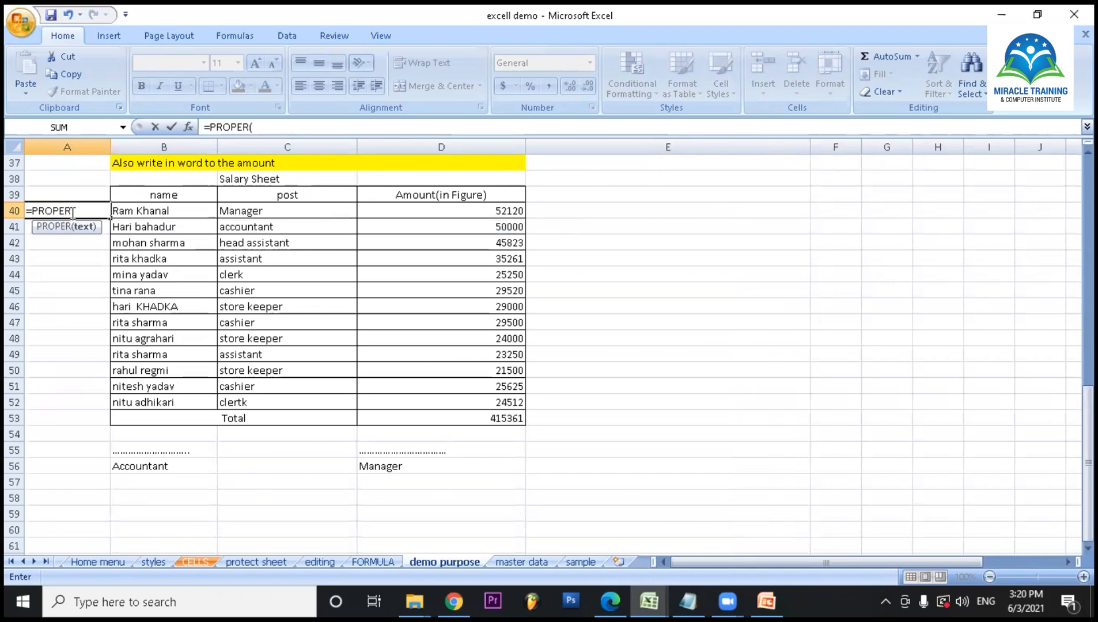
{"action": "type", "text": "B"}
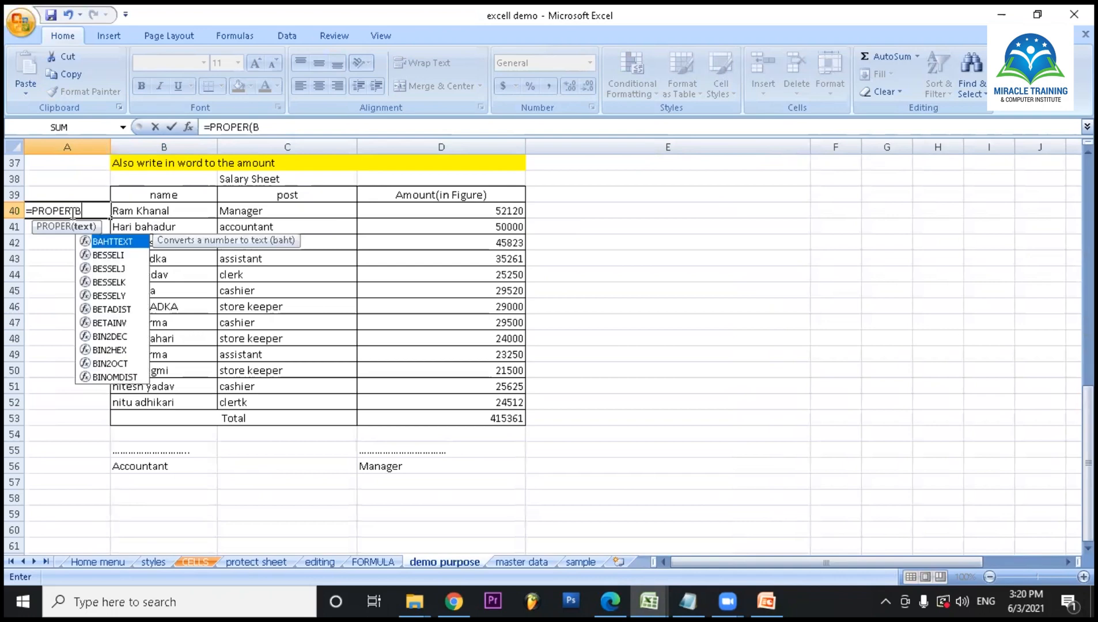
{"action": "type", "text": "40"}
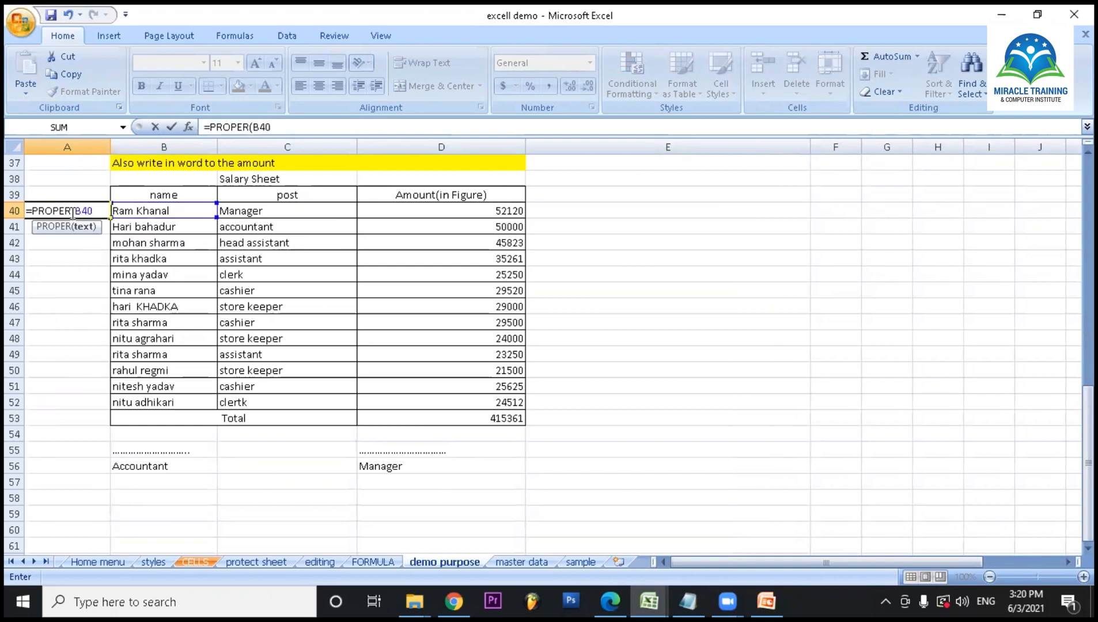
{"action": "type", "text": ")"}
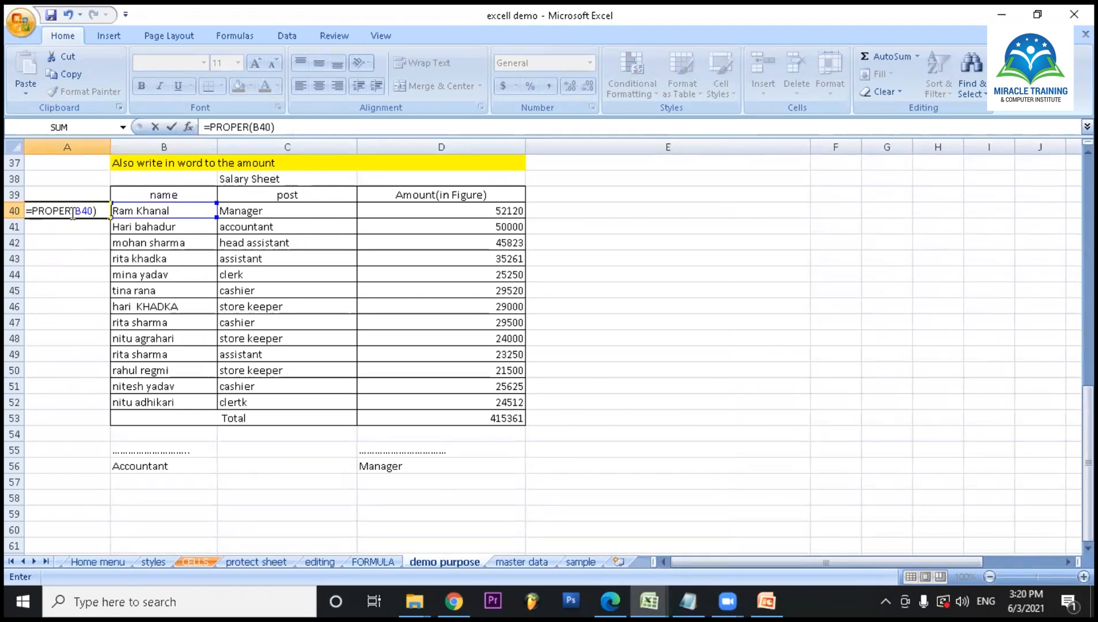
{"action": "key", "text": "Return"}
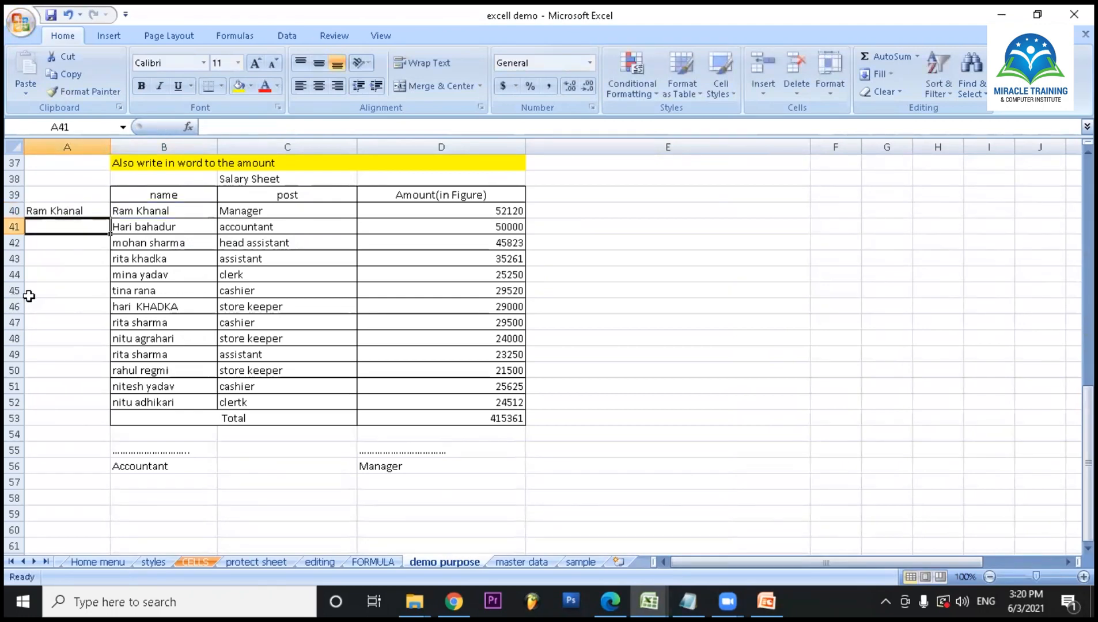
- Fill the PROPER formula from A40 down column A alongside the salary table
{"action": "left_click", "coordinate": [54, 257]}
{"action": "left_click", "coordinate": [52, 209]}
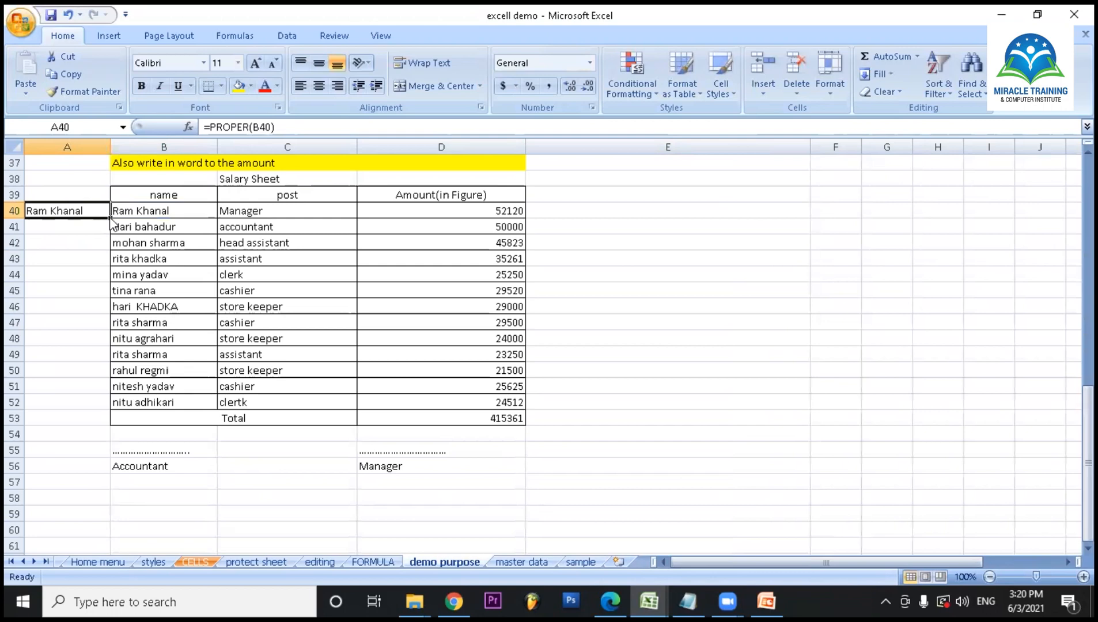
{"action": "double_click", "coordinate": [110, 219]}
- Copy the proper-case names in A40:A52 and paste them as values over the name column starting at B40
{"action": "left_click_drag", "start_coordinate": [63, 212], "coordinate": [69, 401]}
{"action": "right_click", "coordinate": [66, 378]}
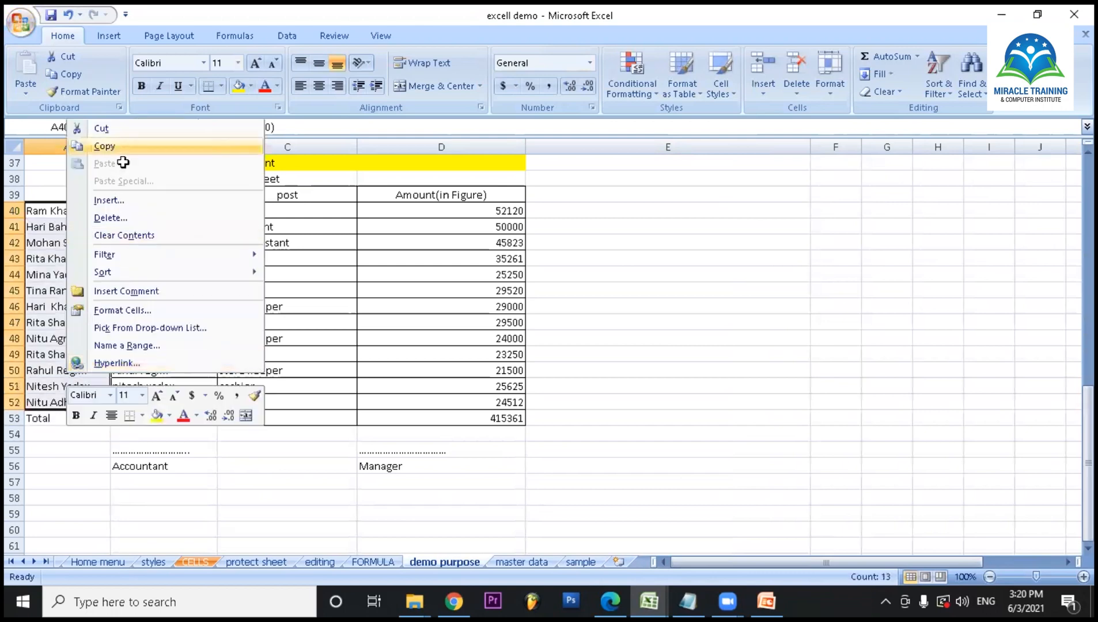
{"action": "left_click", "coordinate": [107, 147]}
{"action": "left_click", "coordinate": [146, 216]}
{"action": "right_click", "coordinate": [145, 213]}
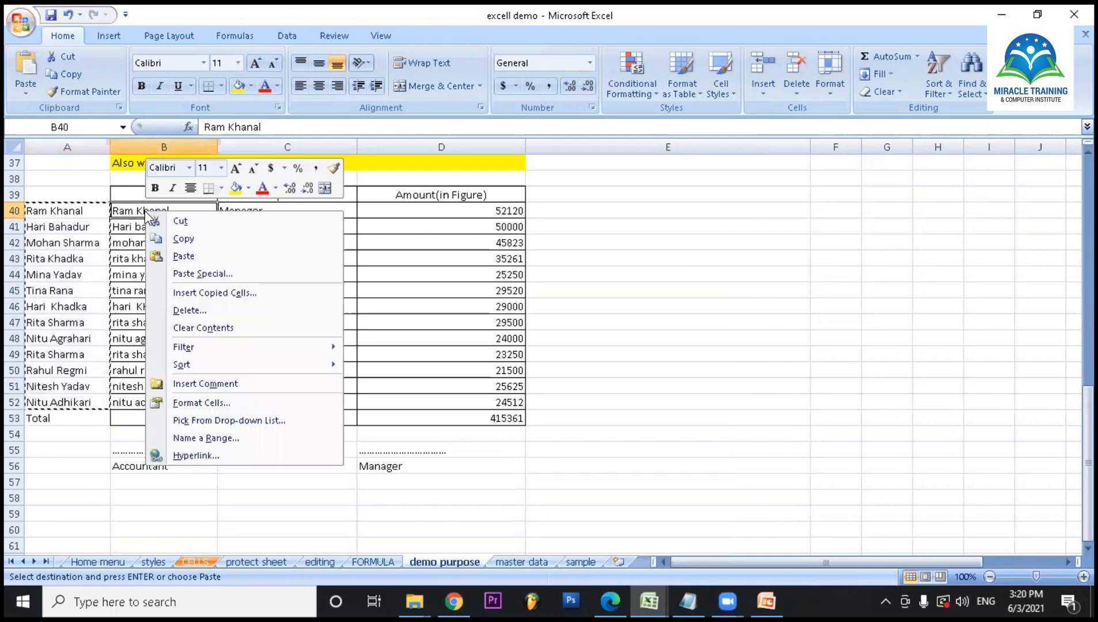
{"action": "left_click", "coordinate": [190, 276]}
{"action": "left_click", "coordinate": [65, 216]}
{"action": "left_click", "coordinate": [228, 380]}
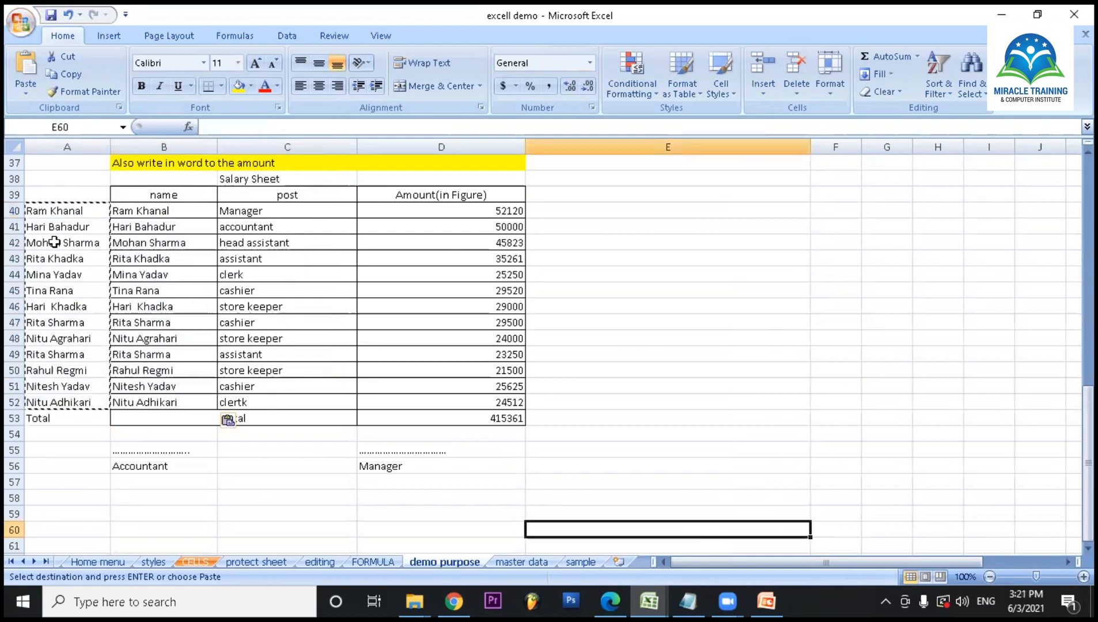
- Clear the PROPER helper formulas from A40:A52
{"action": "left_click_drag", "start_coordinate": [36, 211], "coordinate": [73, 395]}
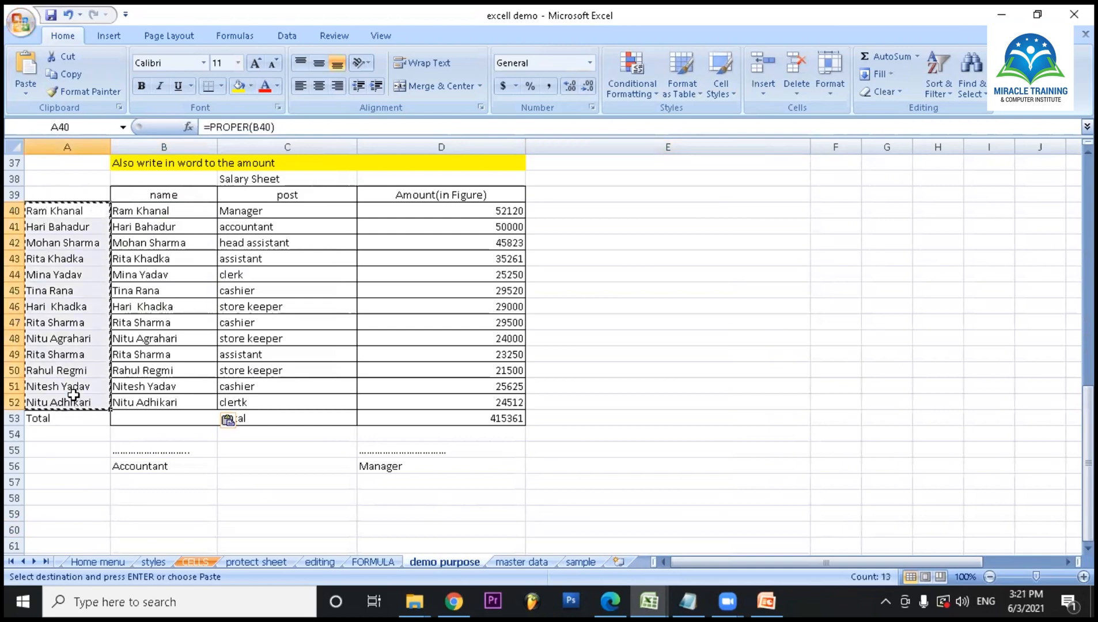
{"action": "key", "text": "Delete"}
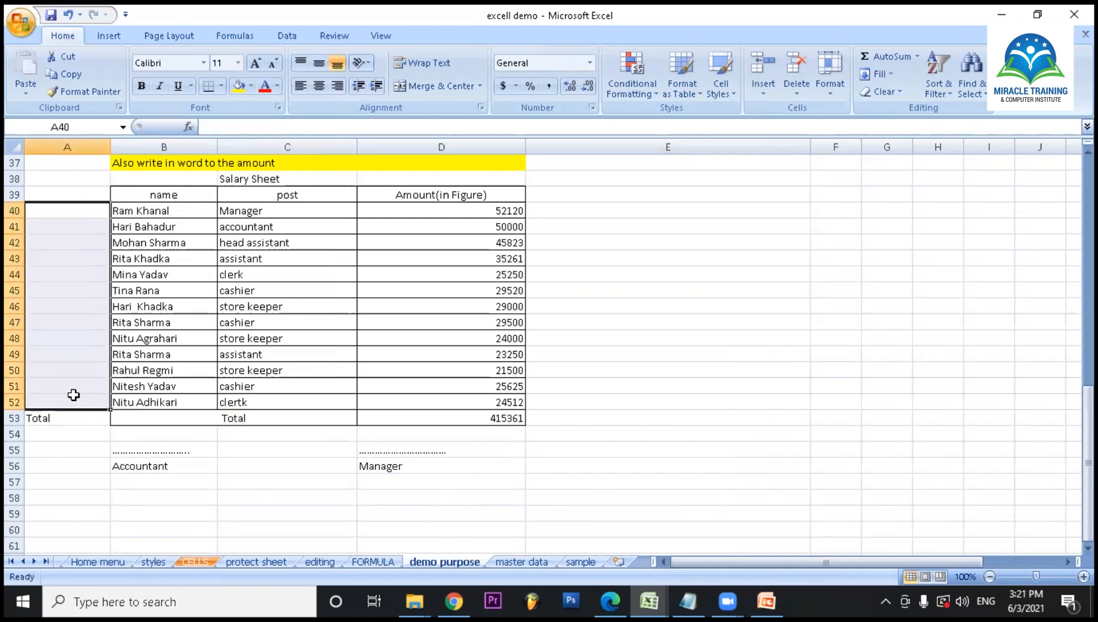
{"action": "left_click", "coordinate": [311, 482]}
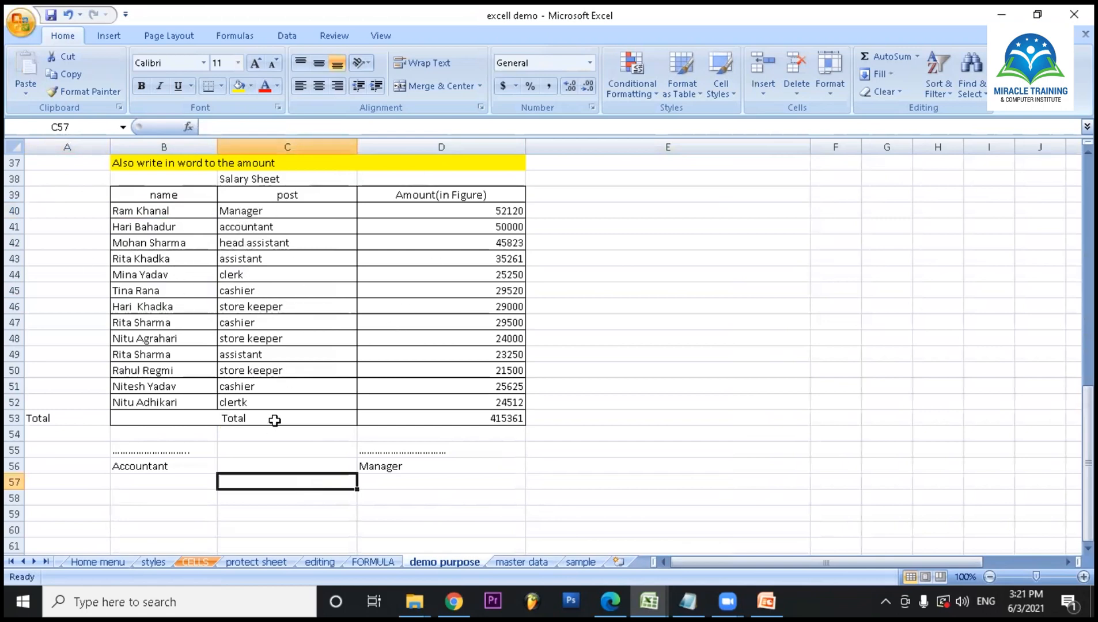
- Retype the post in cell C40 in capitals as MANAGER
{"action": "left_click", "coordinate": [248, 209]}
{"action": "type", "text": "M"}
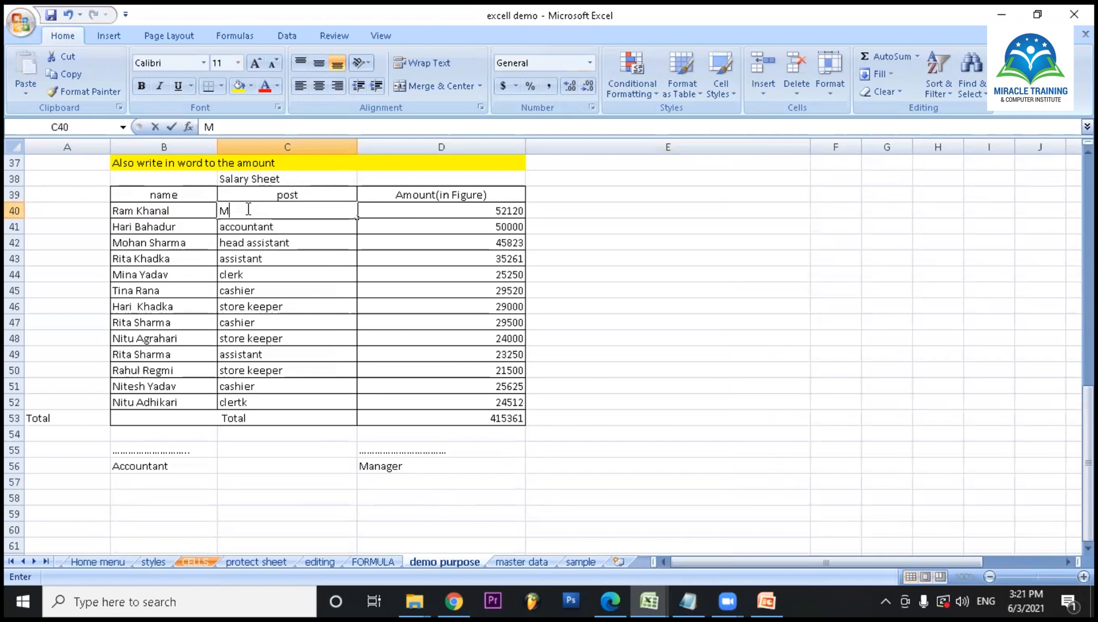
{"action": "type", "text": "ANAGER"}
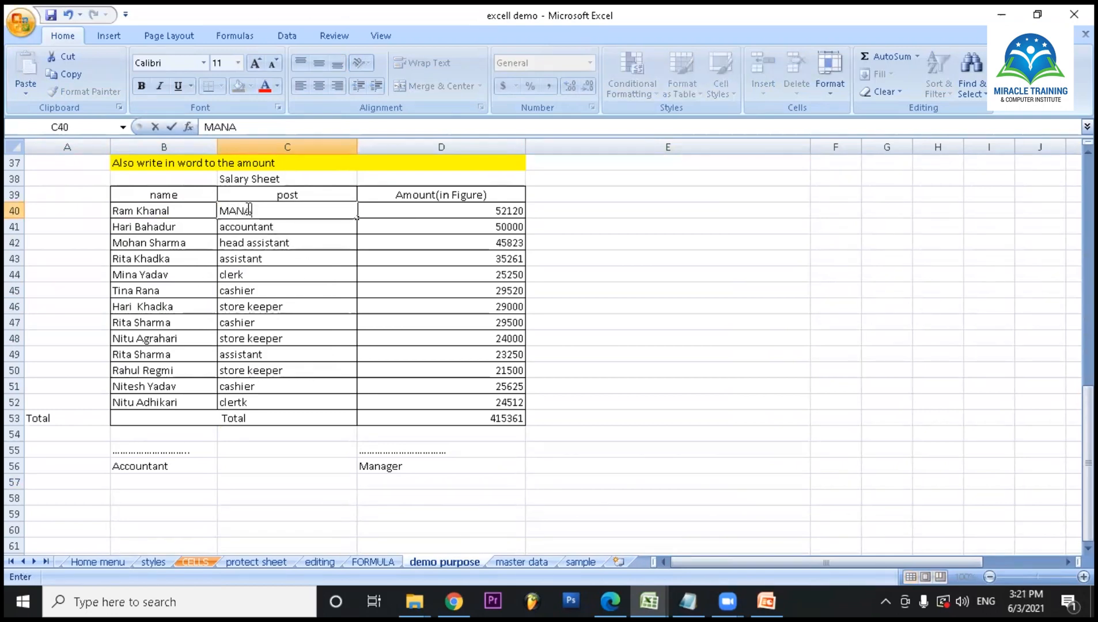
{"action": "left_click", "coordinate": [250, 275]}
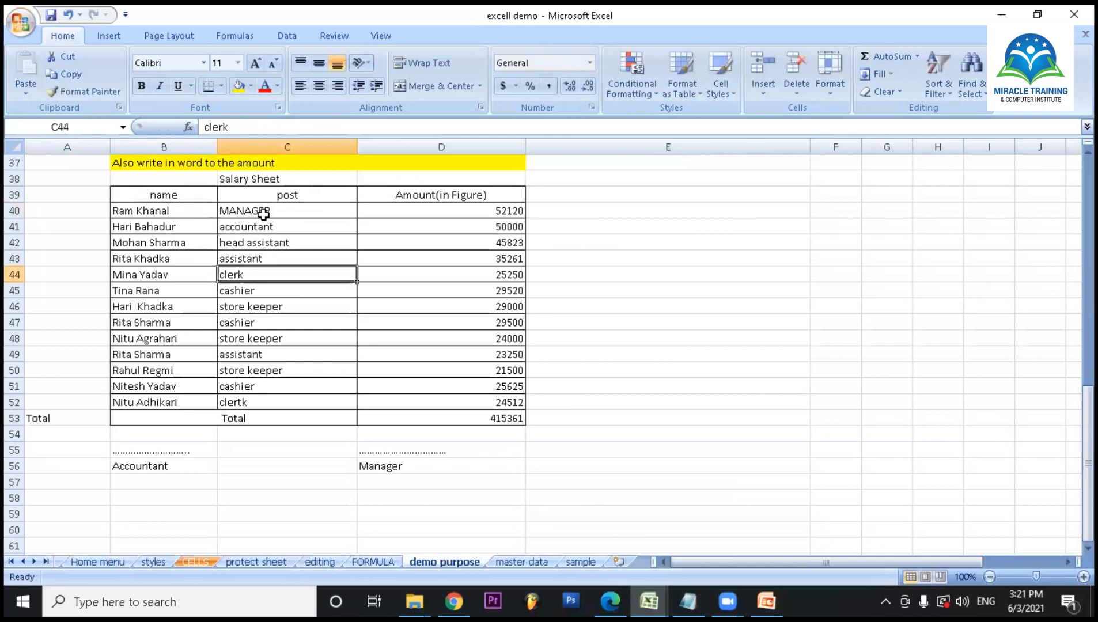
- Enter the formula =UPPER(C40) in cell A40 to convert the first post to uppercase
{"action": "left_click", "coordinate": [90, 211]}
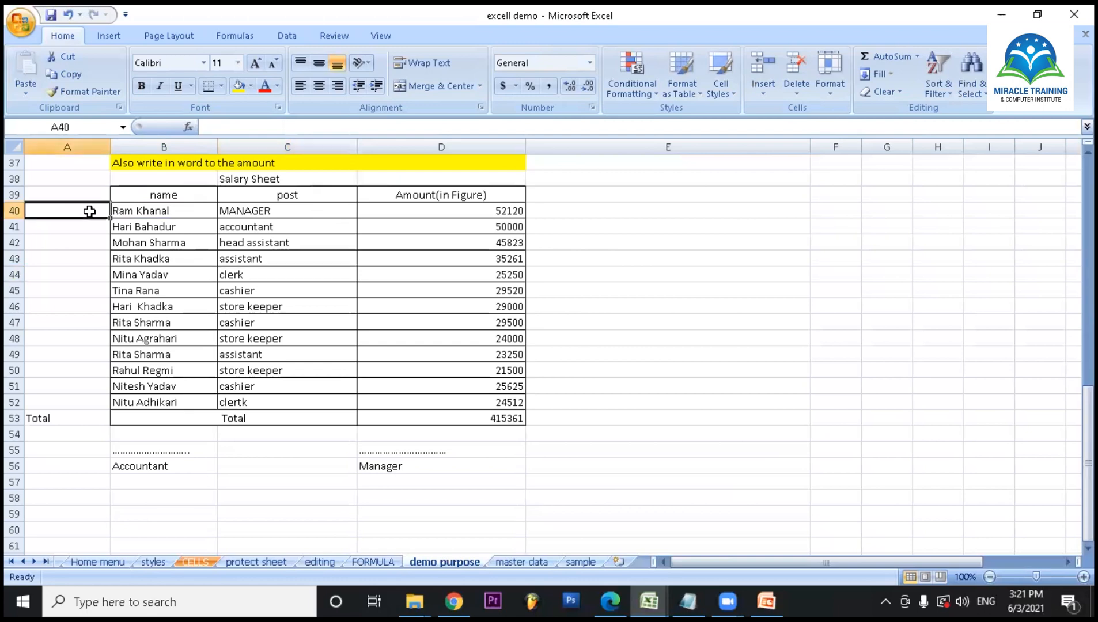
{"action": "type", "text": "="}
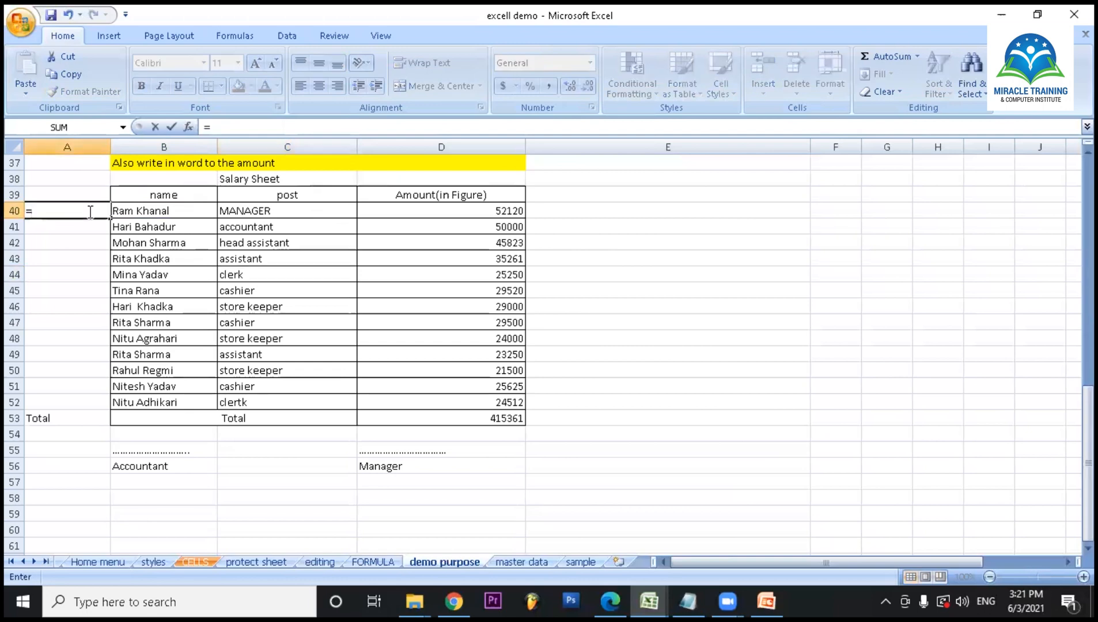
{"action": "type", "text": "UPPER"}
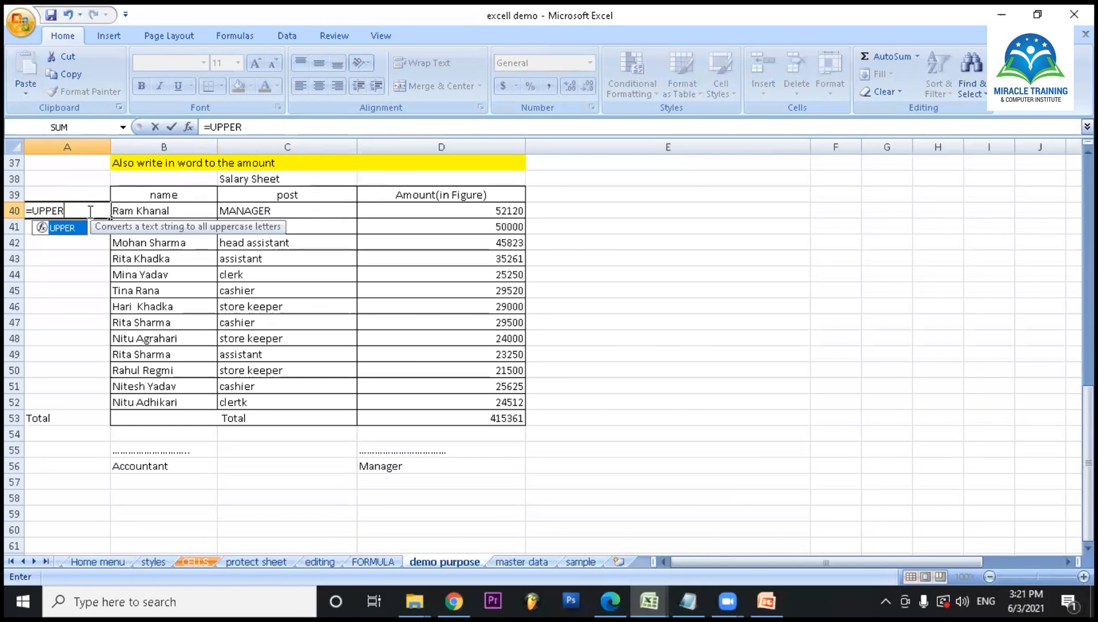
{"action": "type", "text": "("}
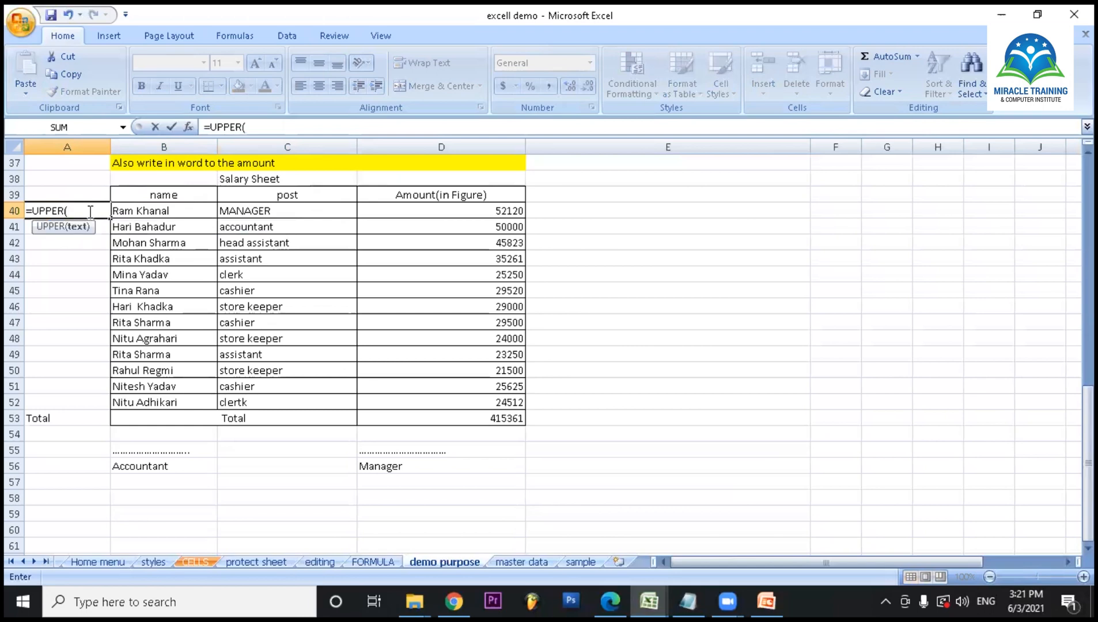
{"action": "type", "text": "C40"}
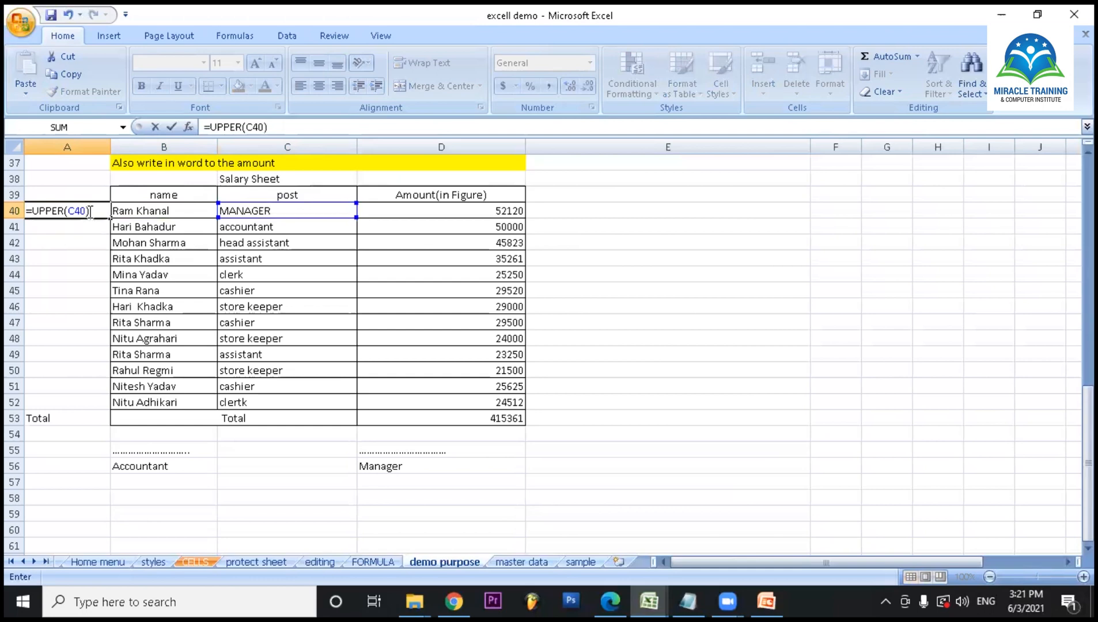
{"action": "key", "text": "Return"}
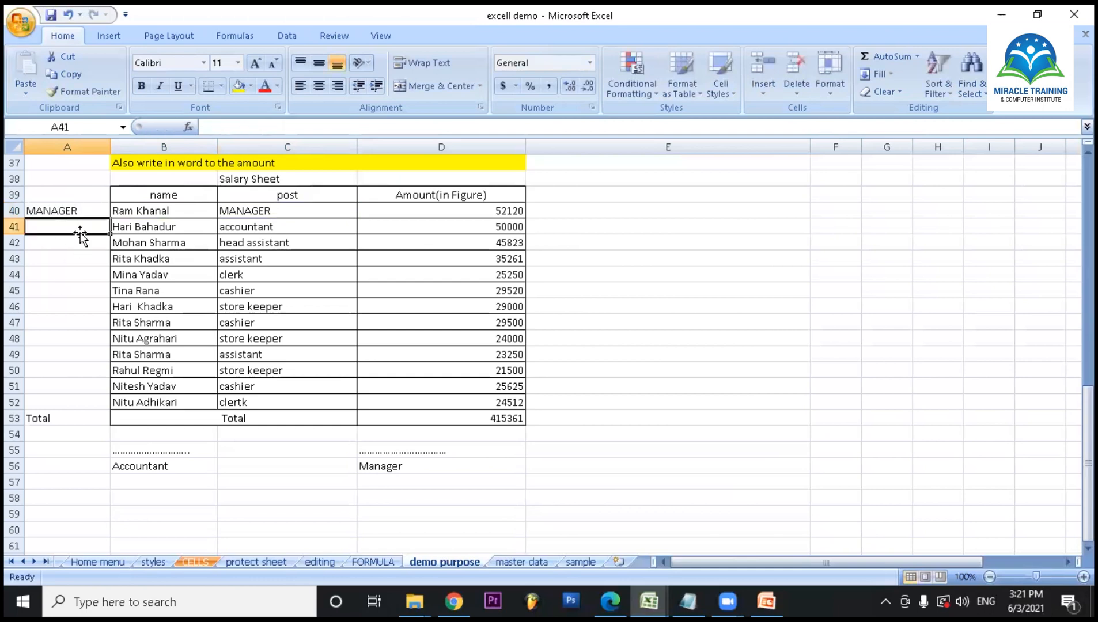
- Fill the UPPER formula from A40 down to A52
{"action": "left_click", "coordinate": [69, 208]}
{"action": "left_click_drag", "start_coordinate": [109, 220], "coordinate": [102, 398]}
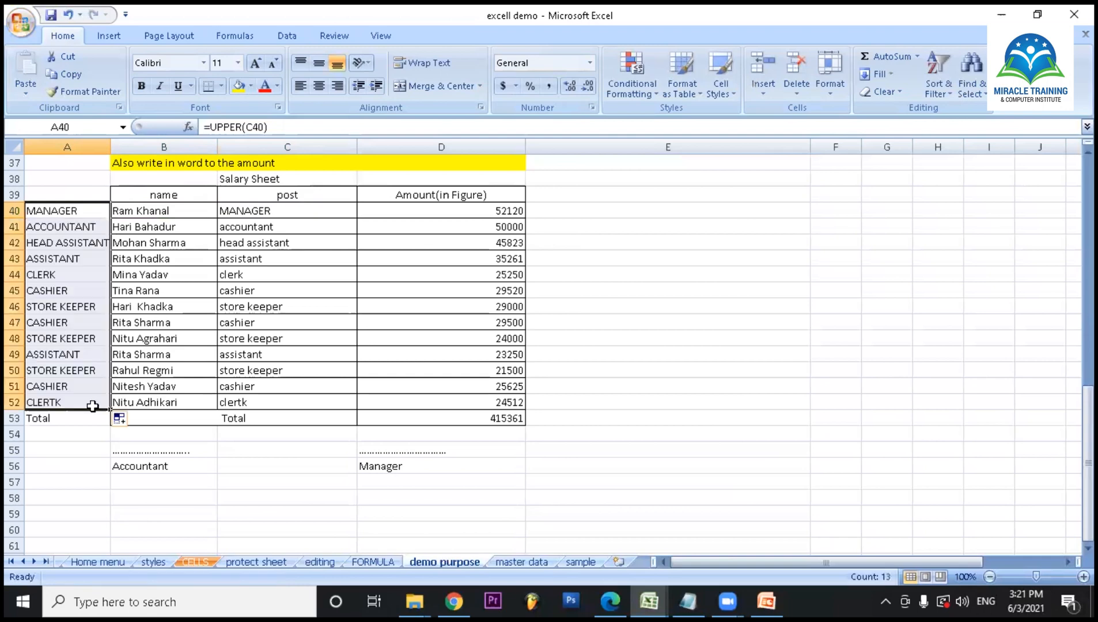
{"action": "left_click", "coordinate": [93, 514]}
- Try a regular paste of the uppercase posts from A40:A52 into the post column at C40, and undo it
{"action": "left_click_drag", "start_coordinate": [55, 210], "coordinate": [68, 397]}
{"action": "right_click", "coordinate": [70, 395]}
{"action": "left_click", "coordinate": [111, 167]}
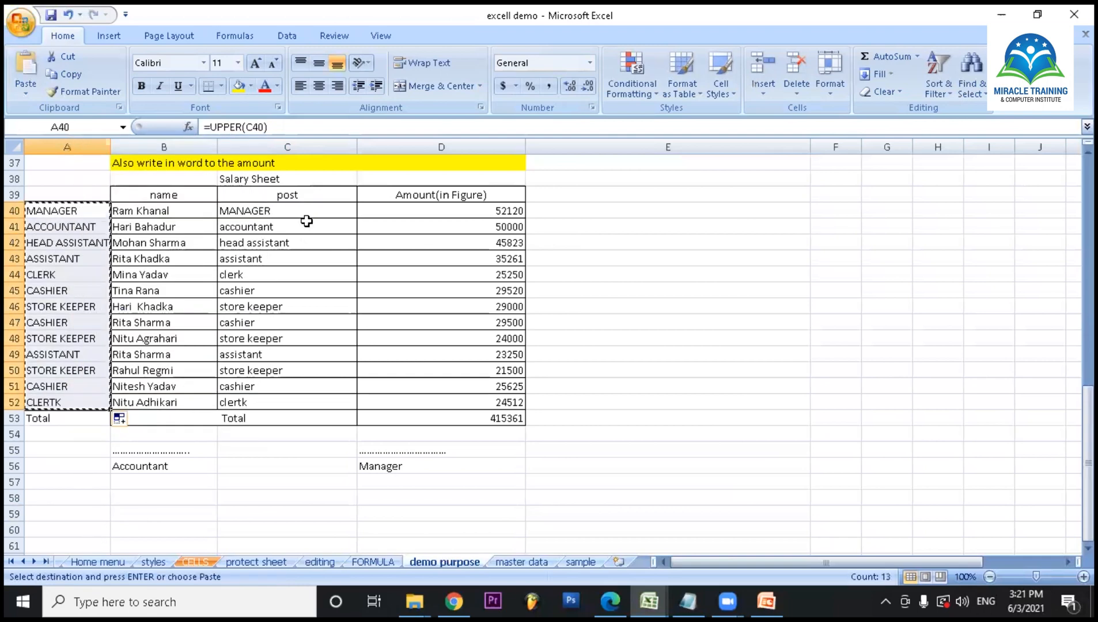
{"action": "left_click", "coordinate": [284, 211]}
{"action": "right_click", "coordinate": [284, 211]}
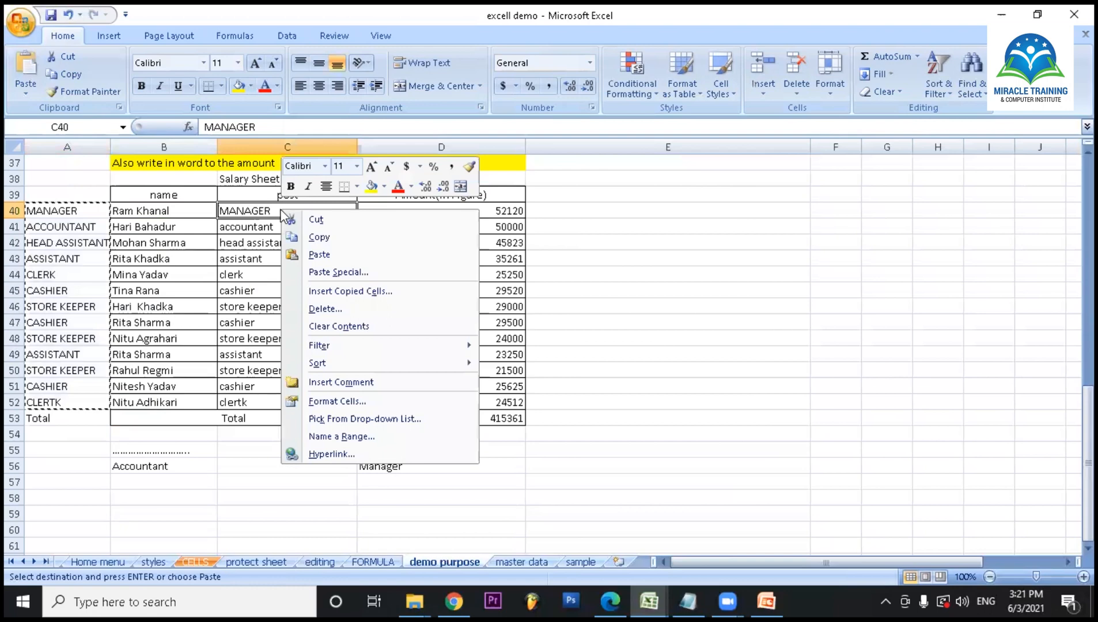
{"action": "left_click", "coordinate": [320, 254]}
{"action": "key", "text": "ctrl+z"}
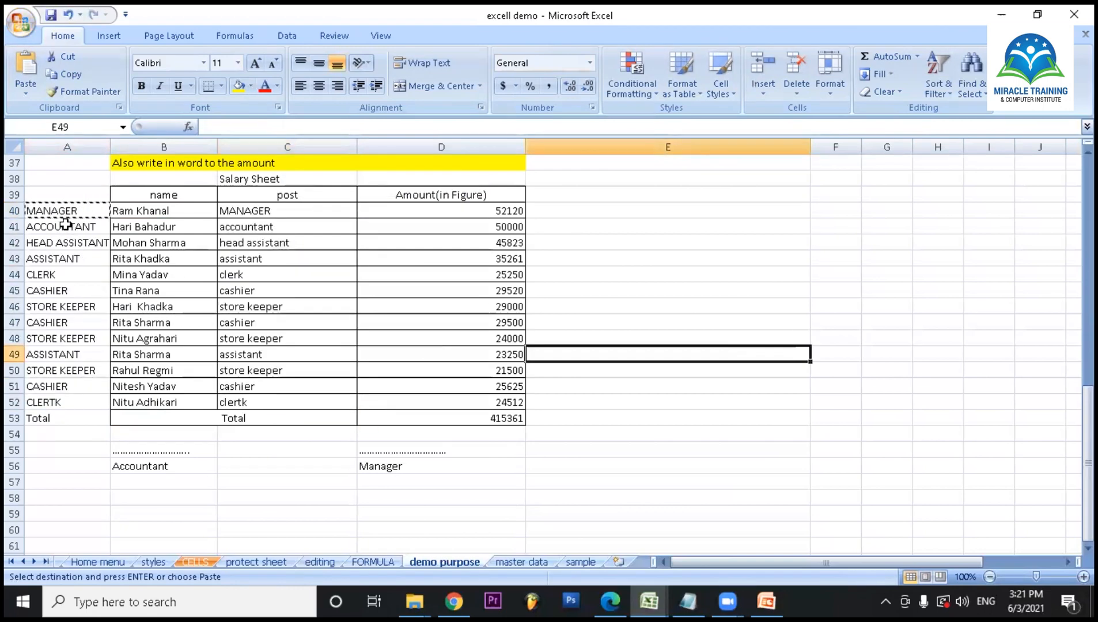
- Copy the uppercase posts in A40:A52 and paste them as values over the post column starting at C40
{"action": "left_click_drag", "start_coordinate": [69, 214], "coordinate": [59, 397]}
{"action": "right_click", "coordinate": [59, 397]}
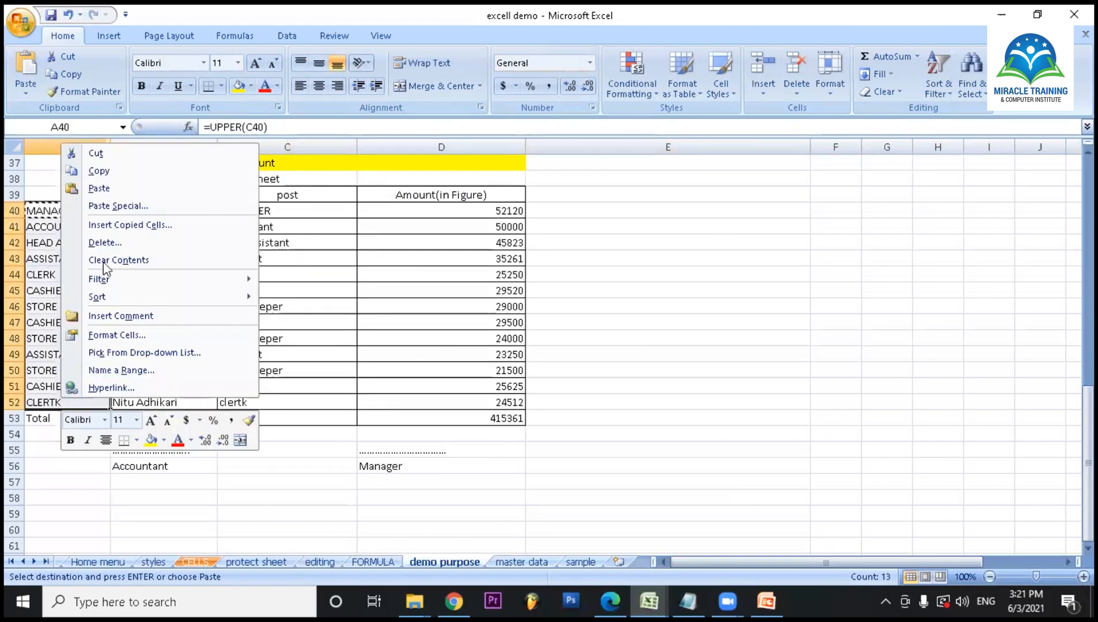
{"action": "left_click", "coordinate": [104, 173]}
{"action": "left_click", "coordinate": [299, 216]}
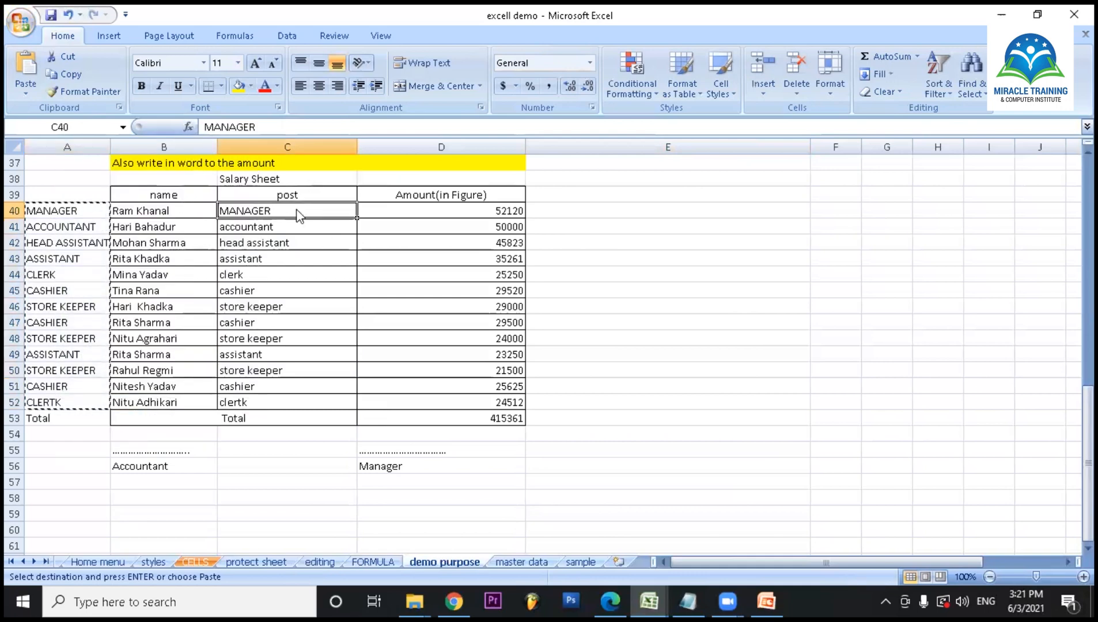
{"action": "right_click", "coordinate": [298, 214]}
{"action": "left_click", "coordinate": [344, 272]}
{"action": "left_click", "coordinate": [217, 208]}
{"action": "left_click", "coordinate": [381, 372]}
{"action": "left_click", "coordinate": [576, 369]}
- Clear the UPPER helper formulas from A40:A52
{"action": "left_click_drag", "start_coordinate": [58, 212], "coordinate": [73, 402]}
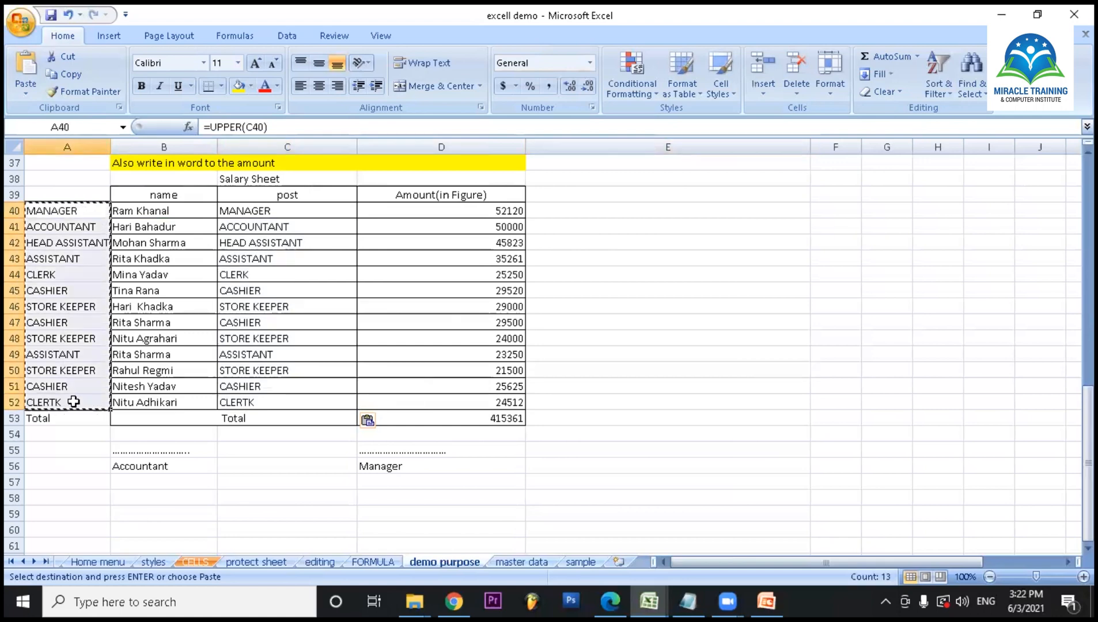
{"action": "key", "text": "Delete"}
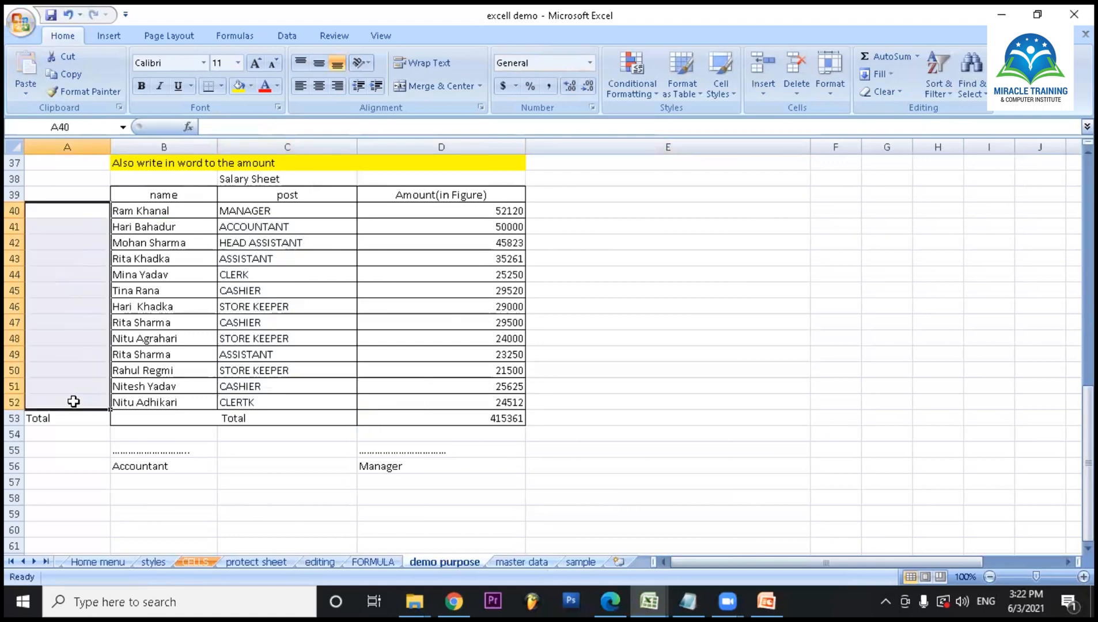
{"action": "left_click", "coordinate": [544, 448]}
- Enter 1 in F1 and 2 in G1 on the demo purpose sheet
{"action": "scroll", "coordinate": [438, 392], "scroll_direction": "up", "scroll_amount": 12}
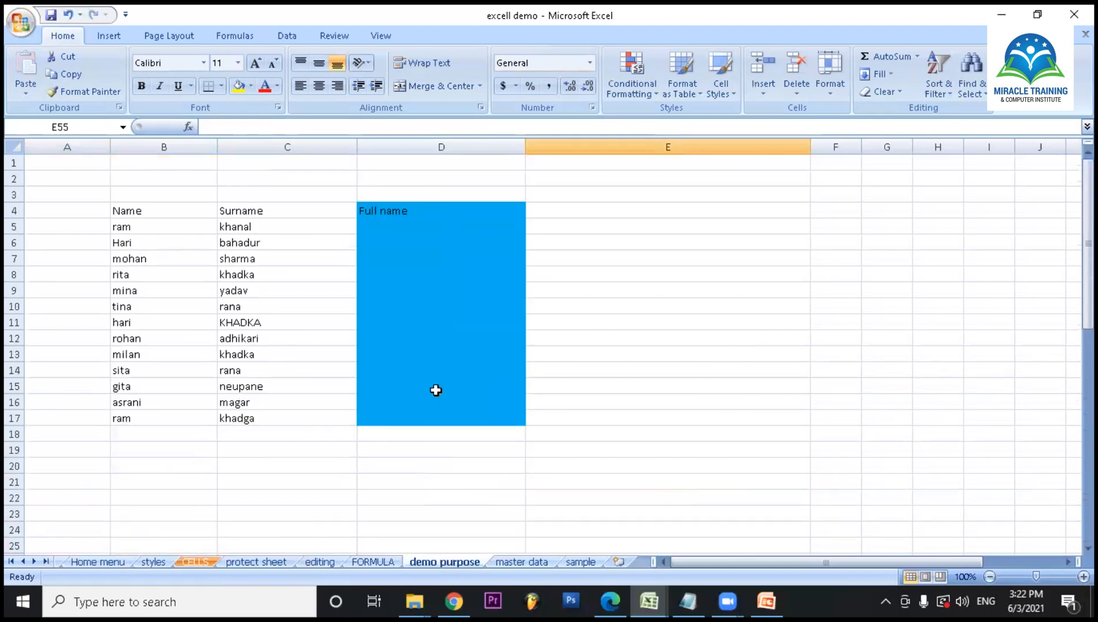
{"action": "left_click_drag", "start_coordinate": [826, 563], "coordinate": [884, 562]}
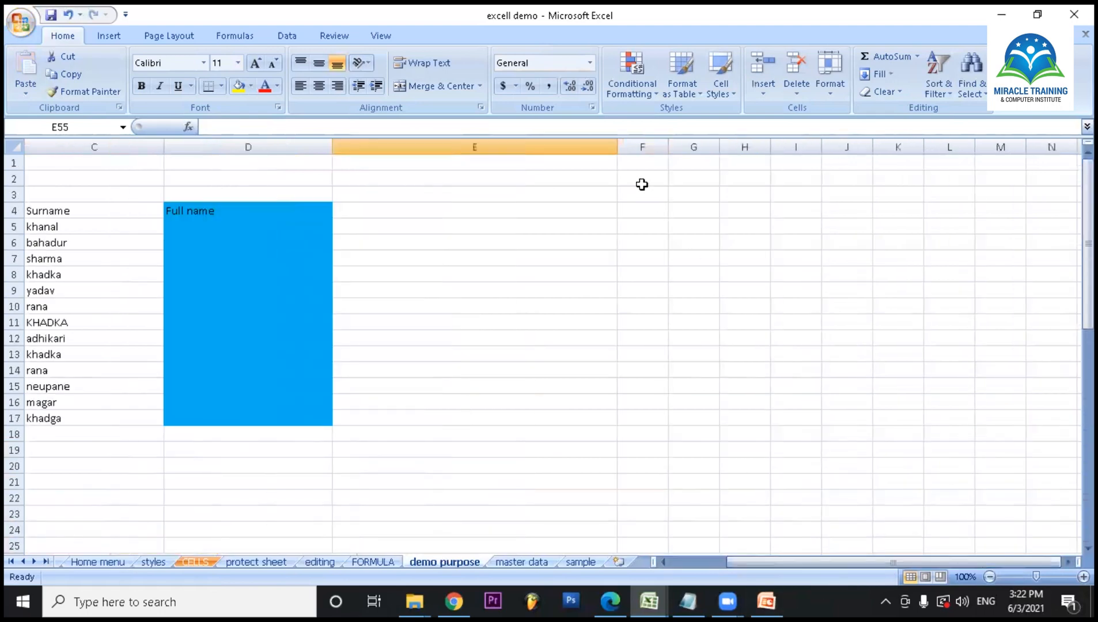
{"action": "left_click", "coordinate": [645, 164]}
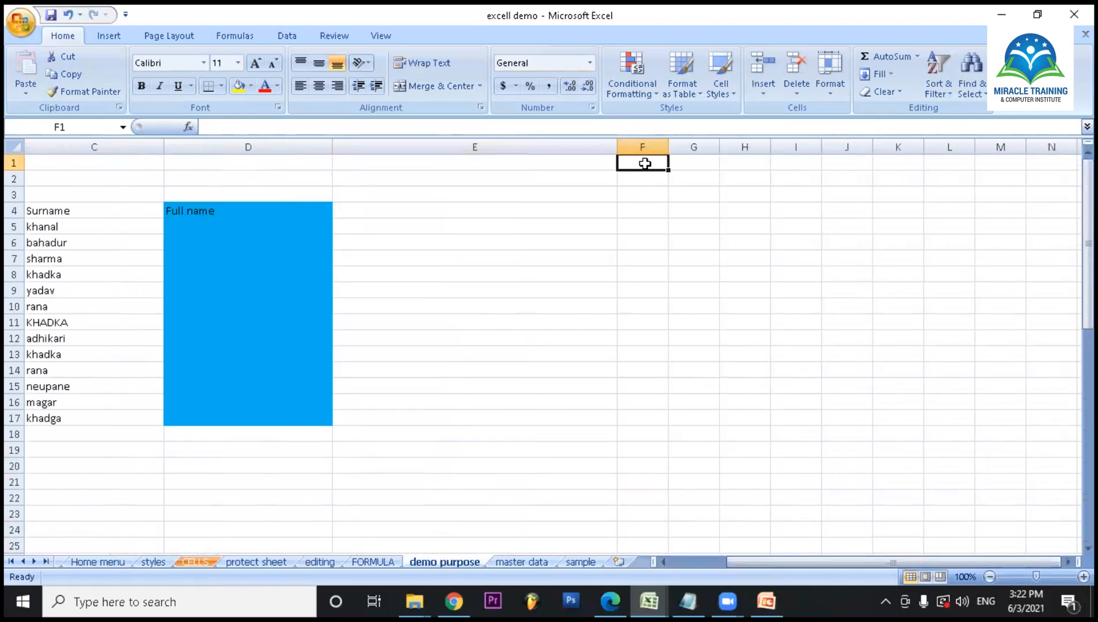
{"action": "type", "text": "1"}
{"action": "left_click", "coordinate": [699, 161]}
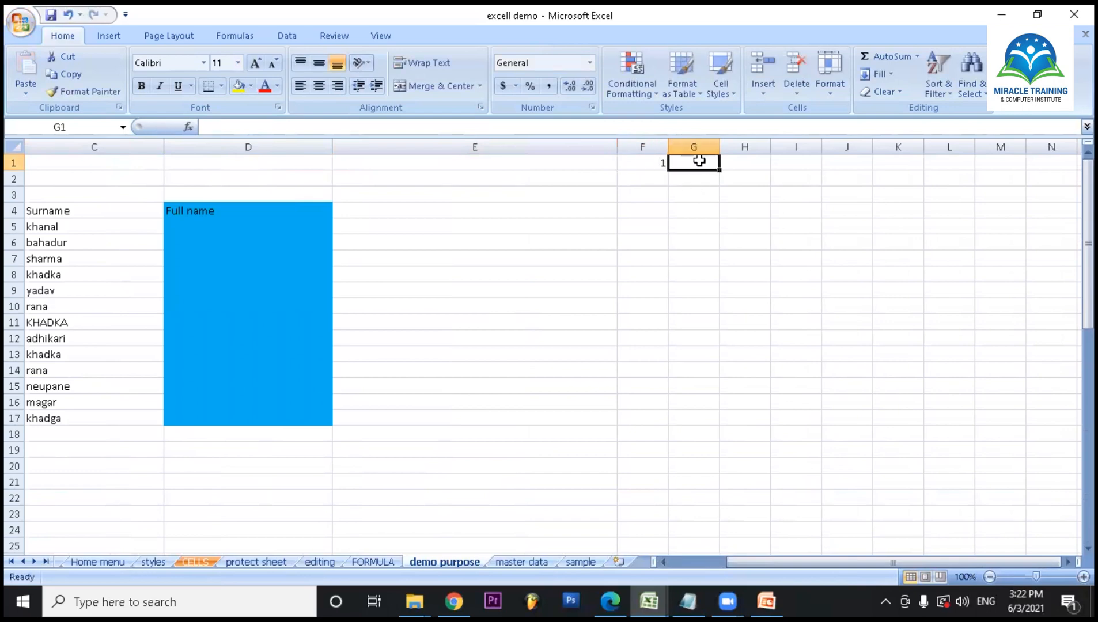
{"action": "type", "text": "2"}
{"action": "left_click", "coordinate": [702, 260]}
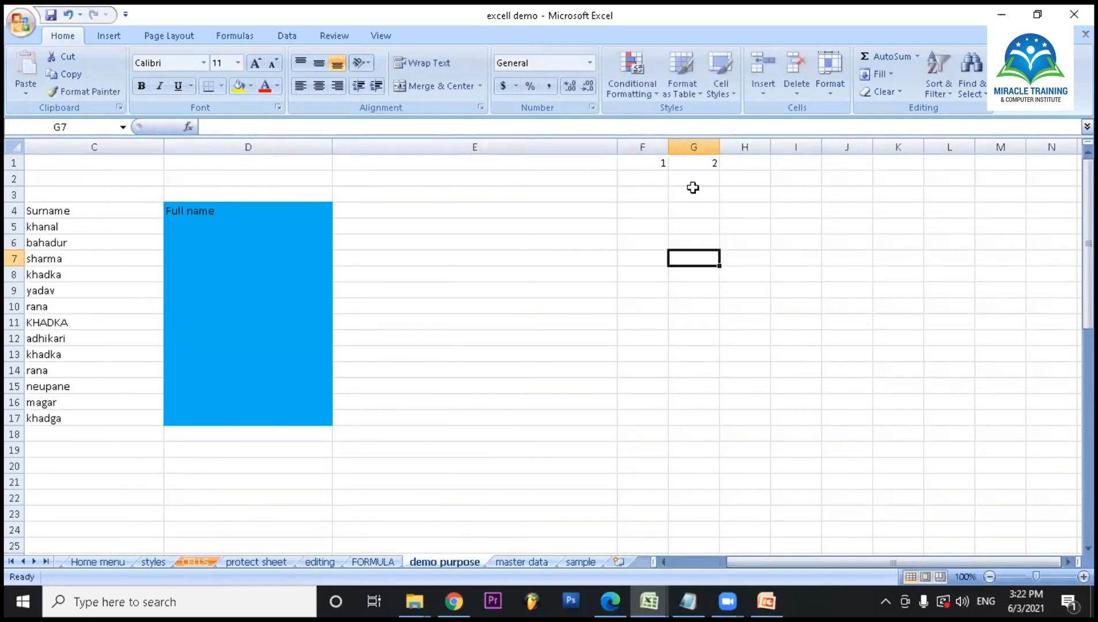
- Extend the number series from F1 across row 1 to P1, ending at 11
{"action": "left_click", "coordinate": [648, 160]}
{"action": "left_click_drag", "start_coordinate": [669, 171], "coordinate": [281, 163]}
{"action": "left_click", "coordinate": [332, 185]}
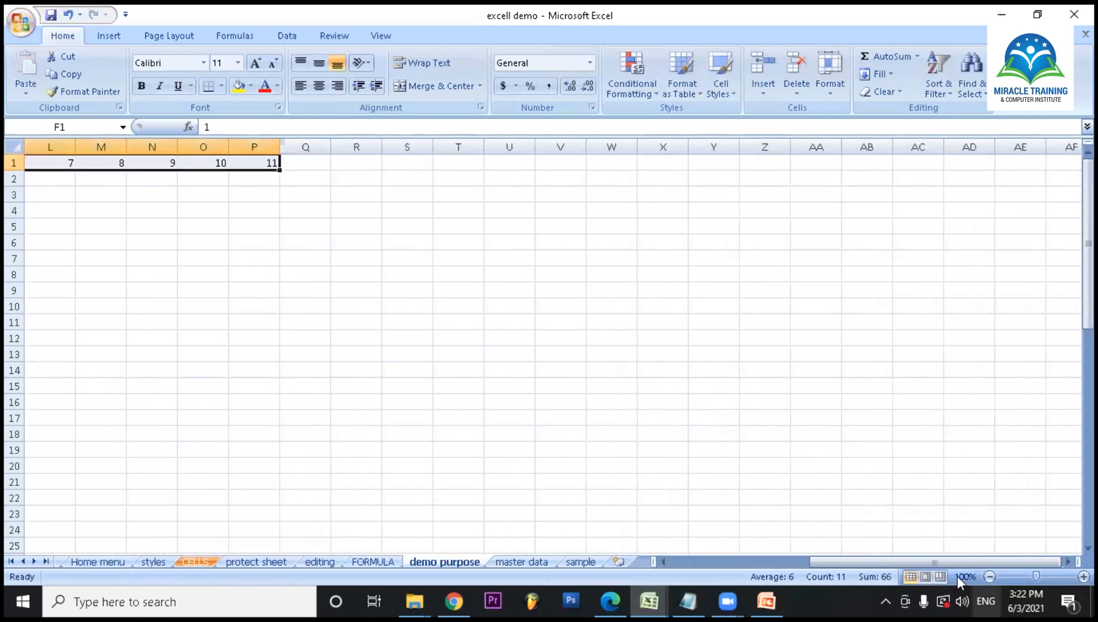
{"action": "left_click_drag", "start_coordinate": [911, 564], "coordinate": [810, 572]}
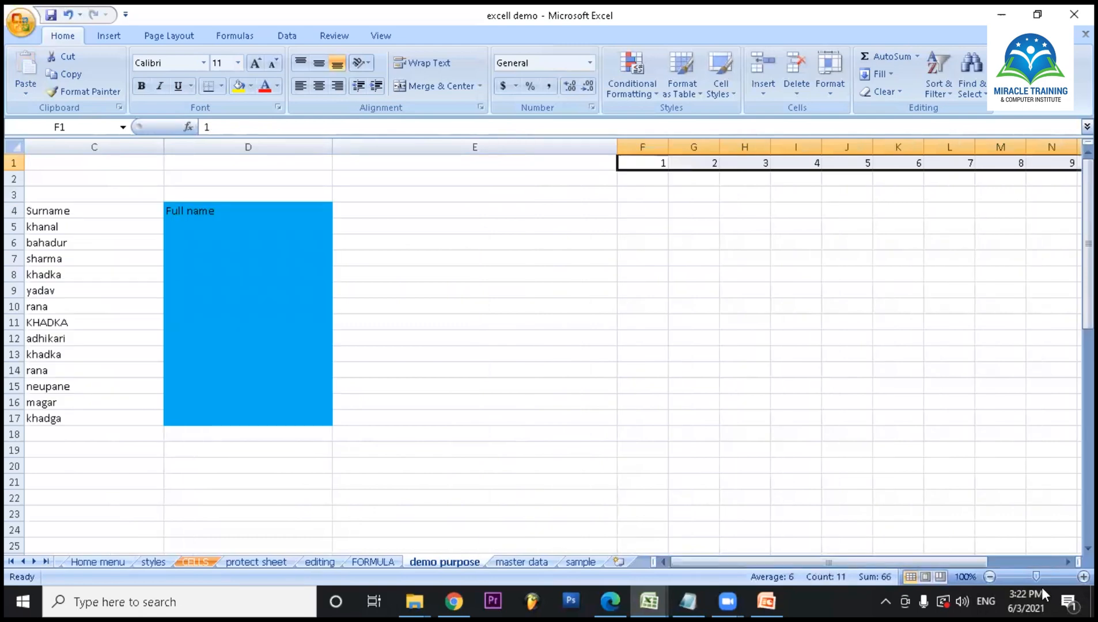
- Try narrowing the numbered columns one at a time from P back towards J, and undo the width changes
{"action": "left_click", "coordinate": [1064, 563]}
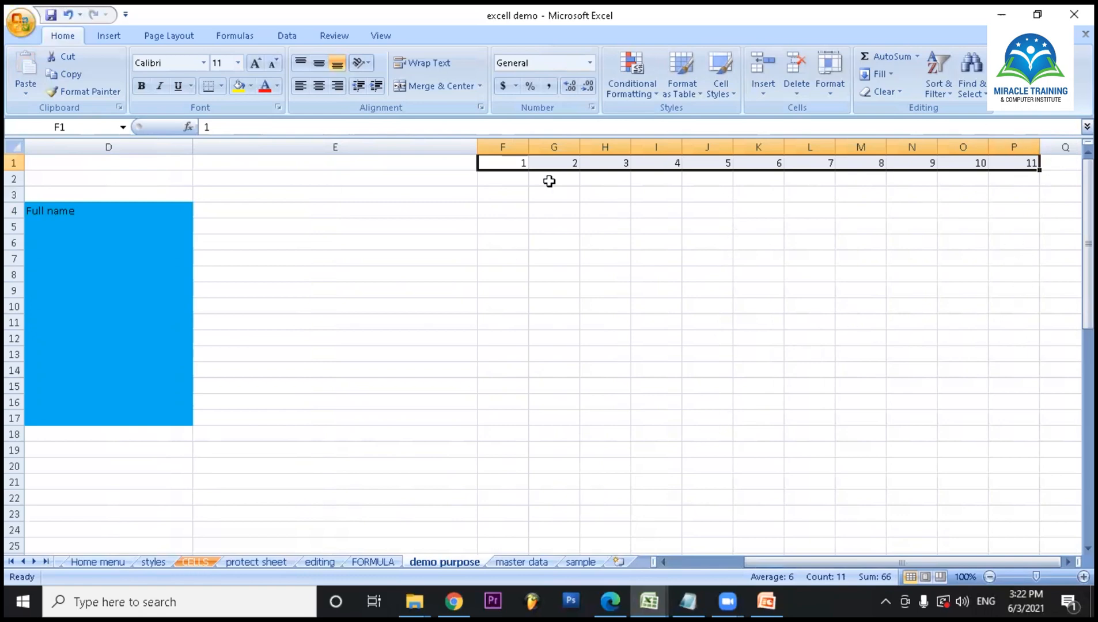
{"action": "left_click_drag", "start_coordinate": [1040, 147], "coordinate": [693, 148]}
{"action": "left_click", "coordinate": [1046, 278]}
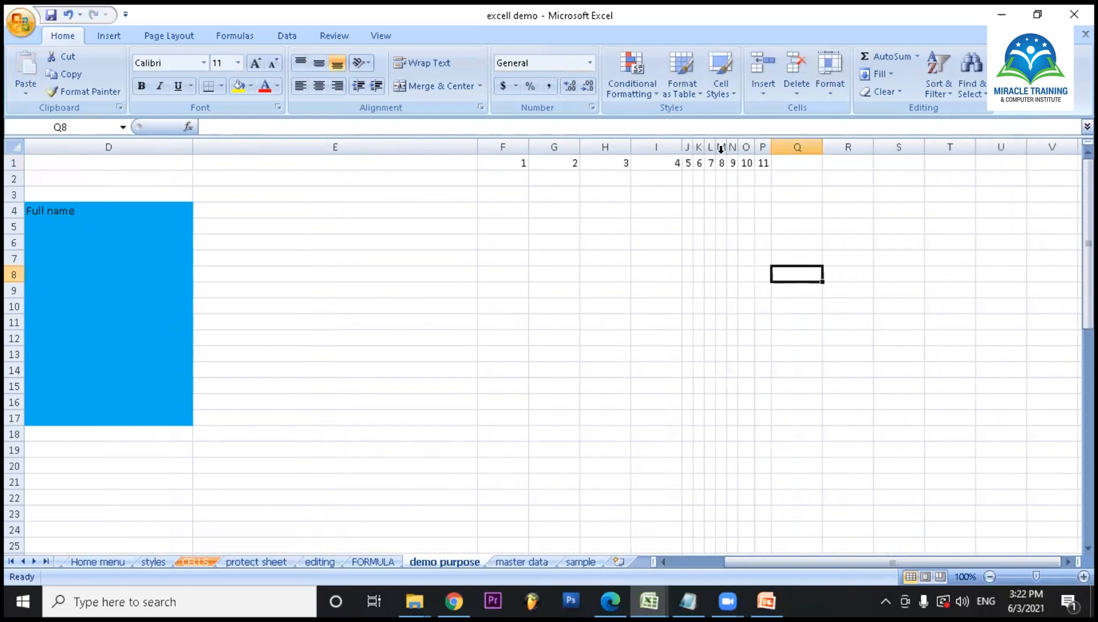
{"action": "left_click", "coordinate": [771, 147]}
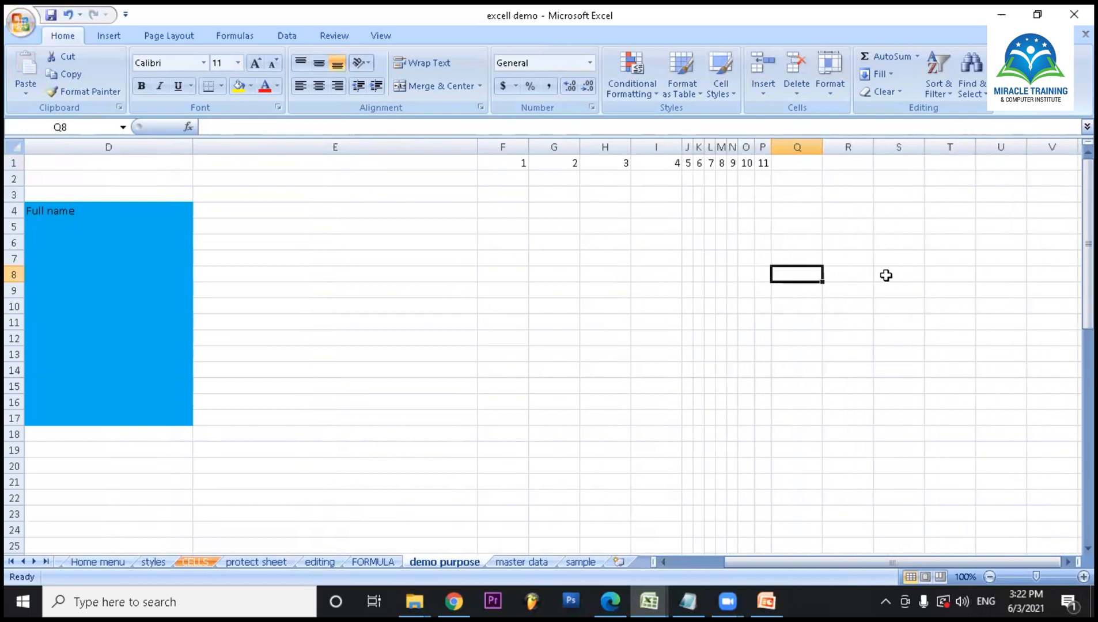
{"action": "key", "text": "ctrl+z"}
{"action": "key", "text": "ctrl+z"}
{"action": "key", "text": "ctrl+z"}
{"action": "key", "text": "ctrl+z"}
{"action": "key", "text": "ctrl+z"}
{"action": "key", "text": "ctrl+z"}
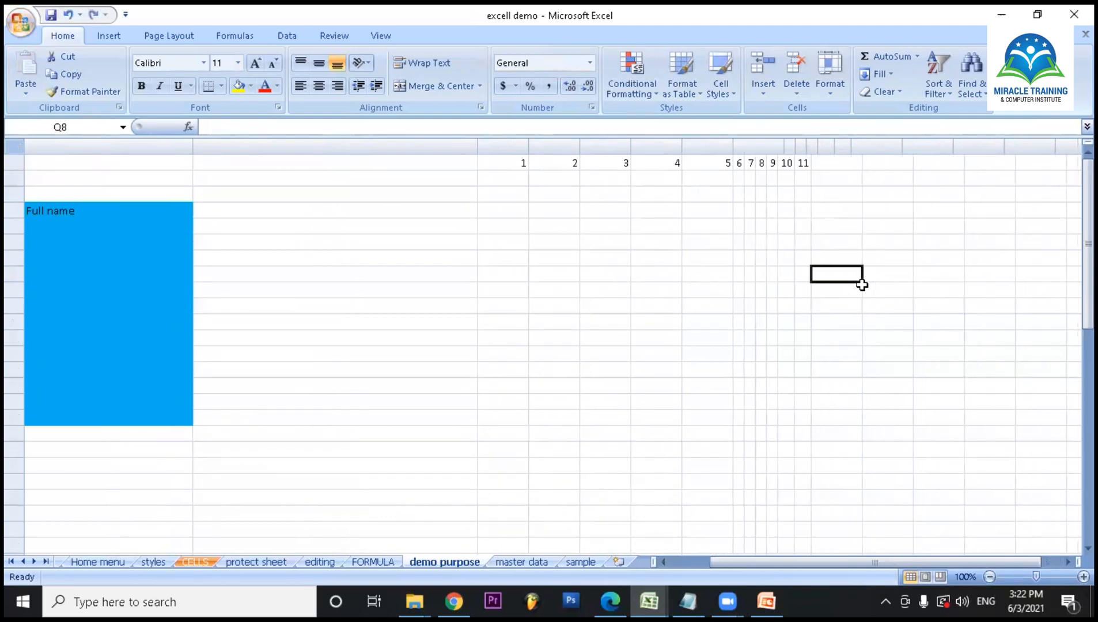
{"action": "key", "text": "ctrl+z"}
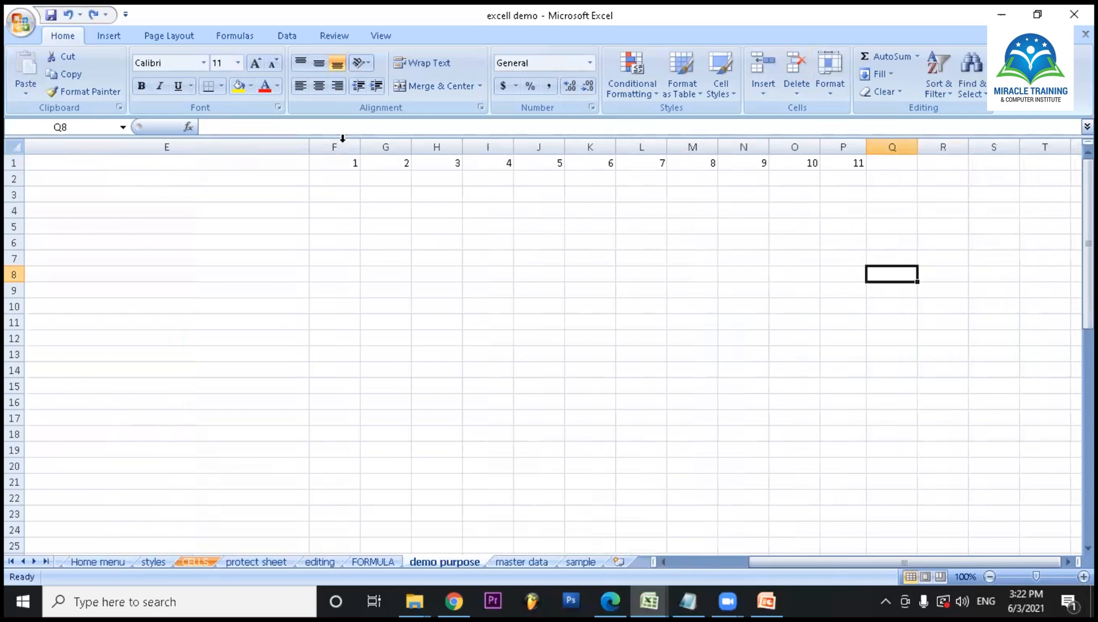
- AutoFit the widths of columns F through P together to their numbers
{"action": "left_click_drag", "start_coordinate": [339, 141], "coordinate": [833, 147]}
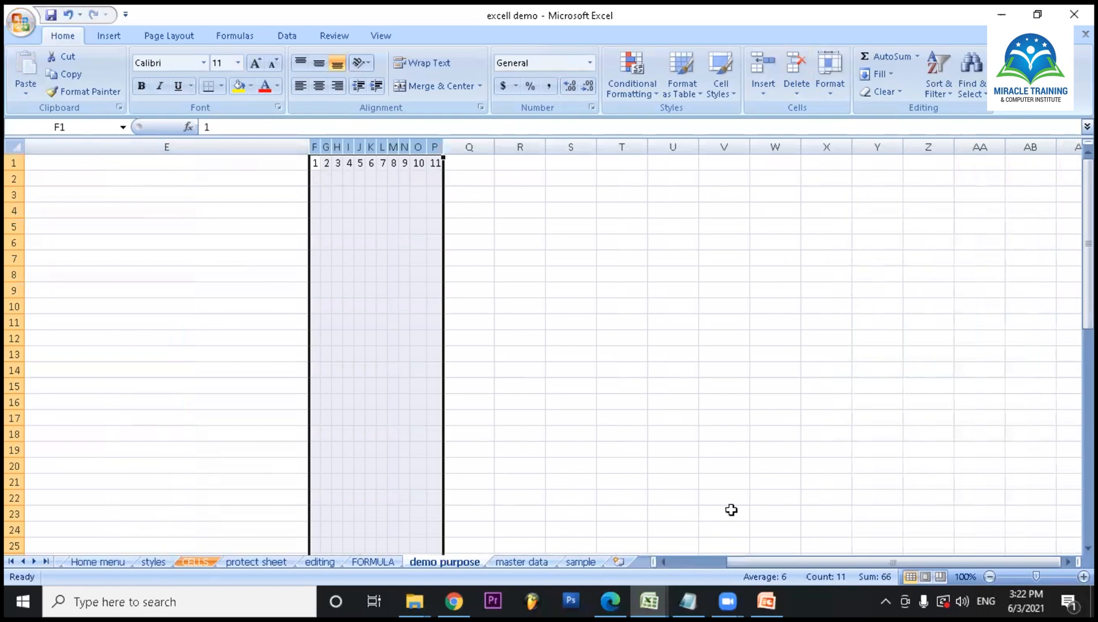
{"action": "left_click_drag", "start_coordinate": [789, 568], "coordinate": [708, 558]}
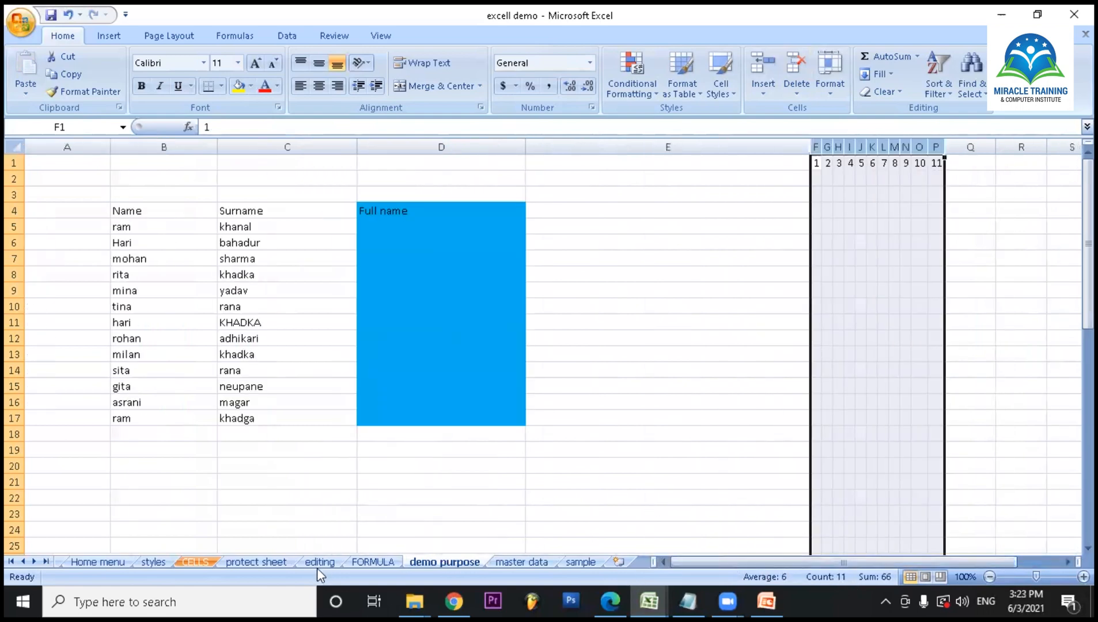
- Switch to the excel video workbook and look through the applicant table on sheet 6
{"action": "mouse_move", "coordinate": [646, 597]}
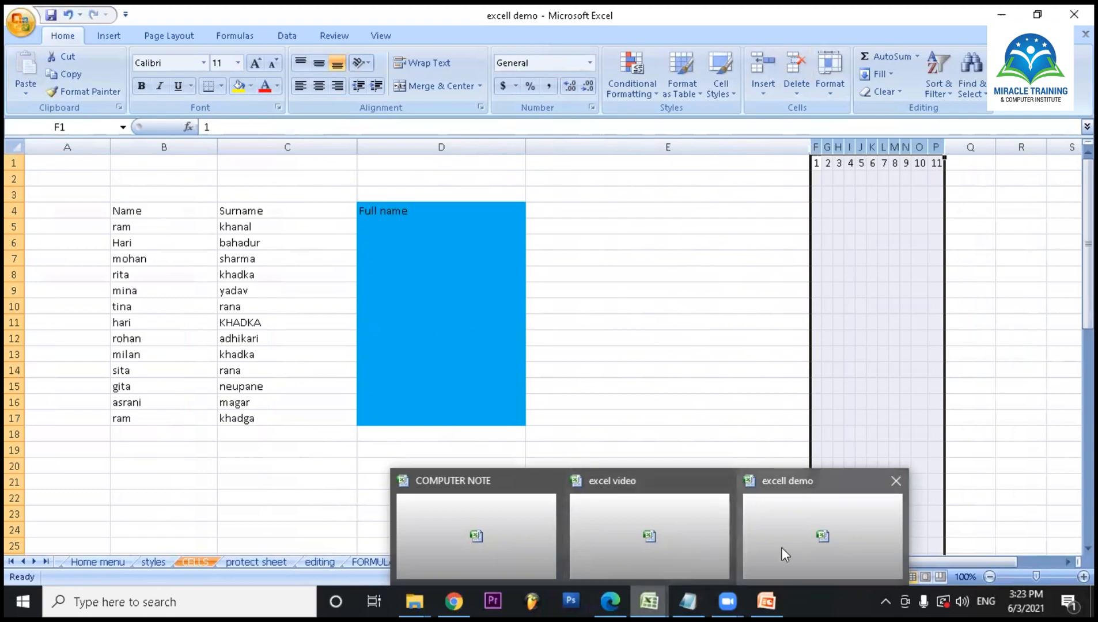
{"action": "left_click", "coordinate": [607, 531]}
{"action": "scroll", "coordinate": [536, 375], "scroll_direction": "up", "scroll_amount": 4}
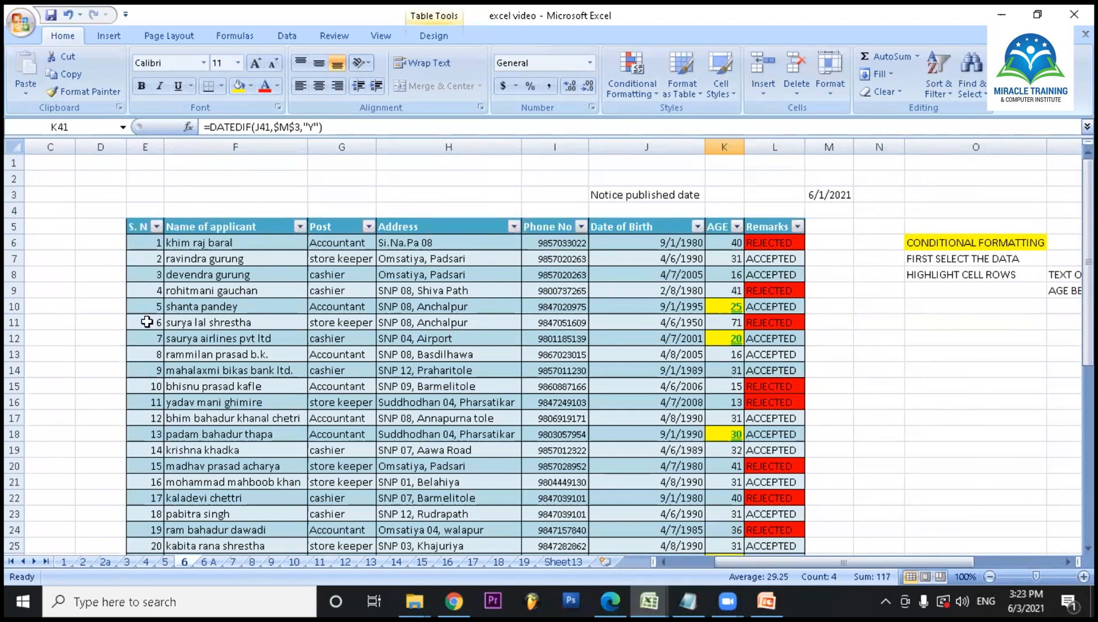
{"action": "scroll", "coordinate": [191, 426], "scroll_direction": "down", "scroll_amount": 4}
{"action": "scroll", "coordinate": [193, 426], "scroll_direction": "down", "scroll_amount": 8}
{"action": "scroll", "coordinate": [196, 427], "scroll_direction": "up", "scroll_amount": 8}
{"action": "scroll", "coordinate": [202, 431], "scroll_direction": "up", "scroll_amount": 3}
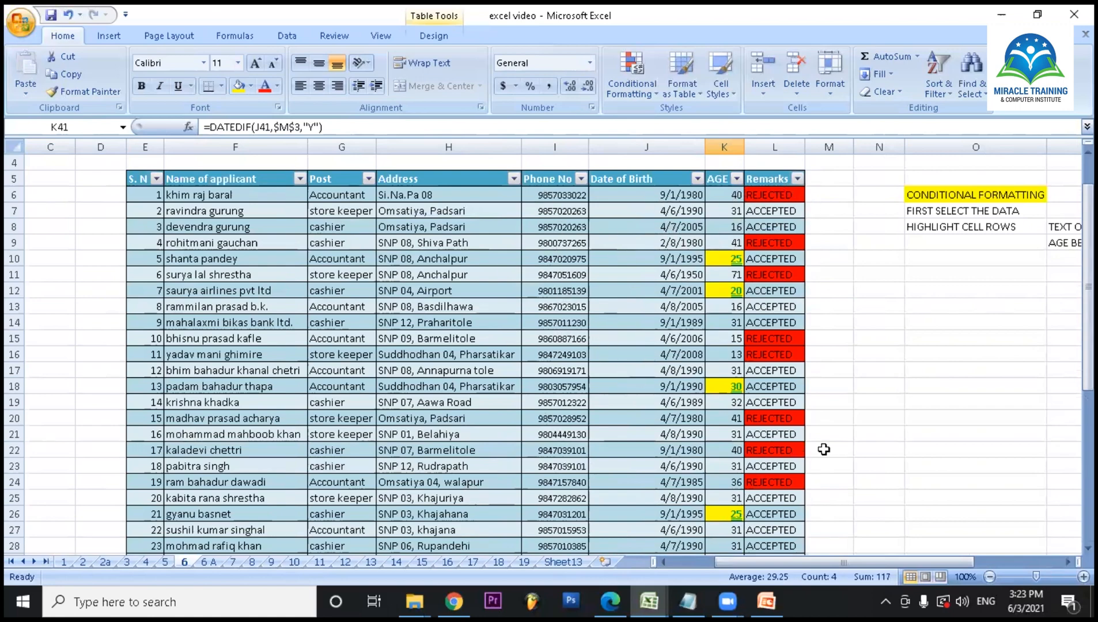
{"action": "scroll", "coordinate": [771, 347], "scroll_direction": "up", "scroll_amount": 1}
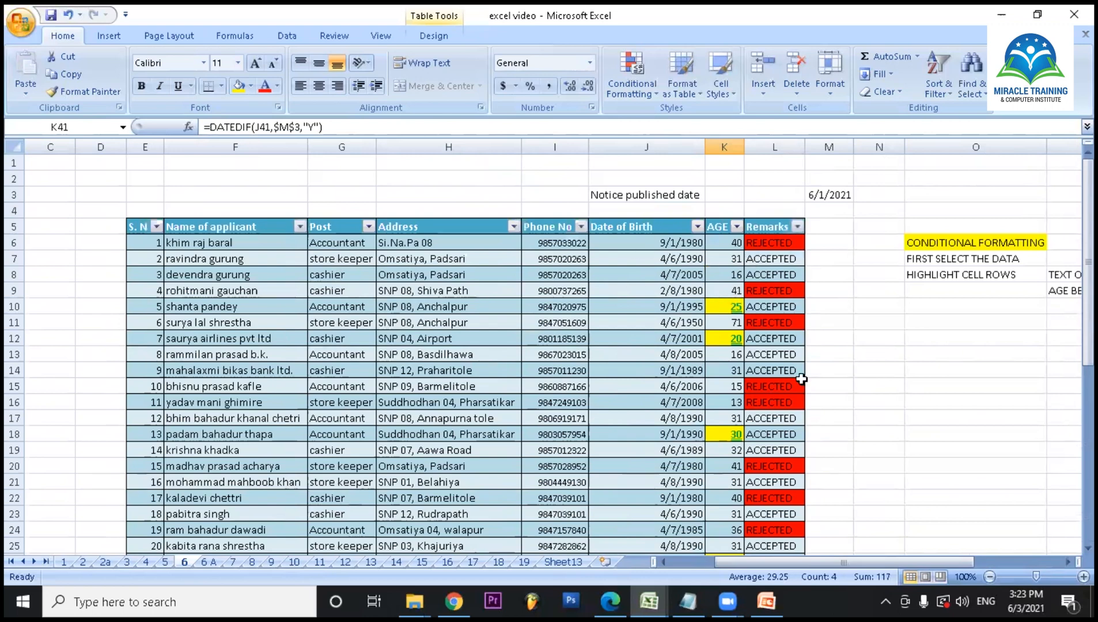
- Inspect the Remarks and AGE formulas for the first applicant in L6 and K6
{"action": "left_click", "coordinate": [773, 244]}
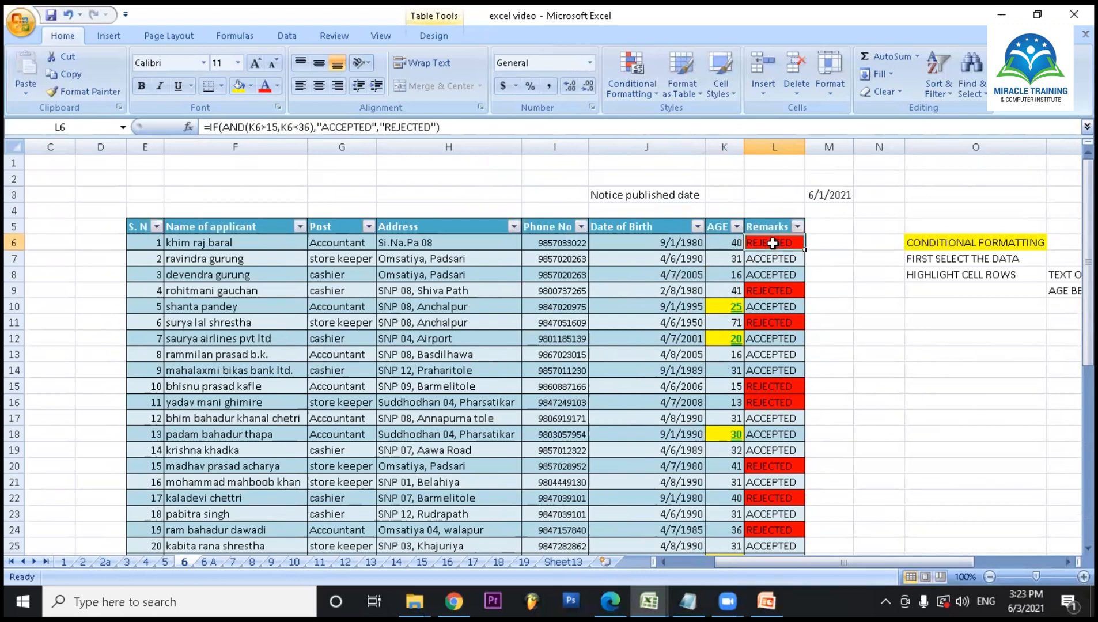
{"action": "left_click", "coordinate": [732, 245]}
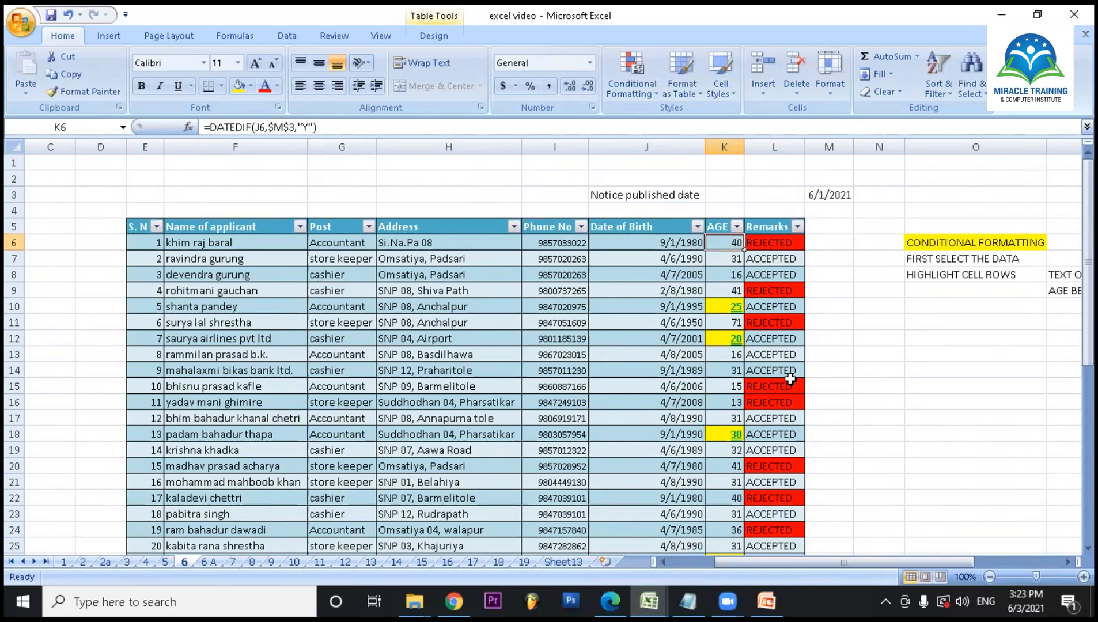
{"action": "left_click", "coordinate": [863, 369]}
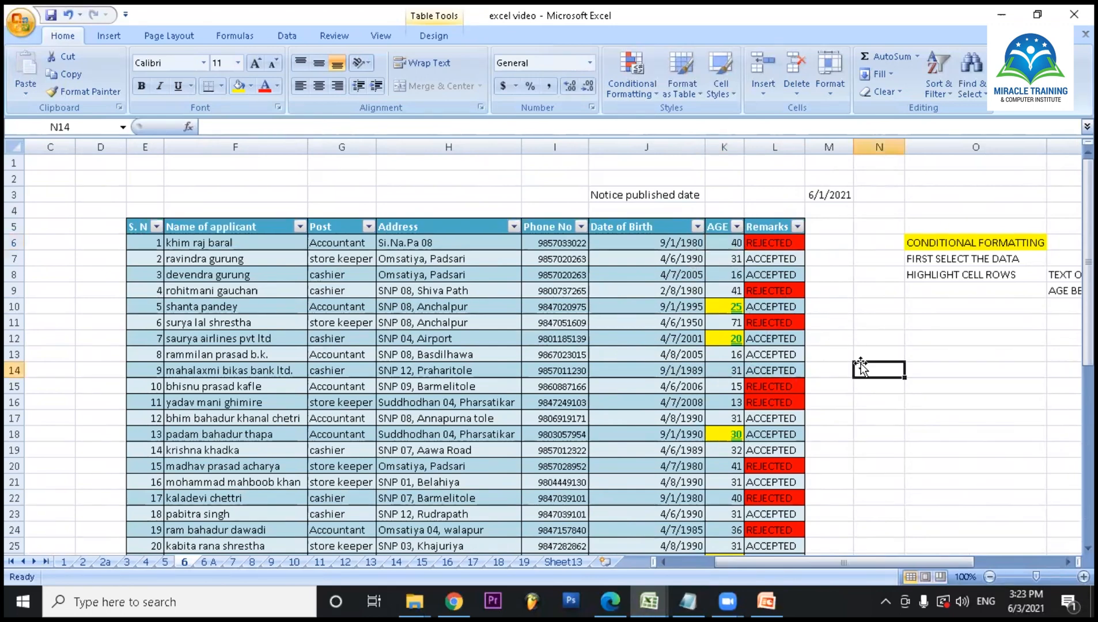
- Move the first applicant's birth year in J6 back by one decade
{"action": "double_click", "coordinate": [691, 244]}
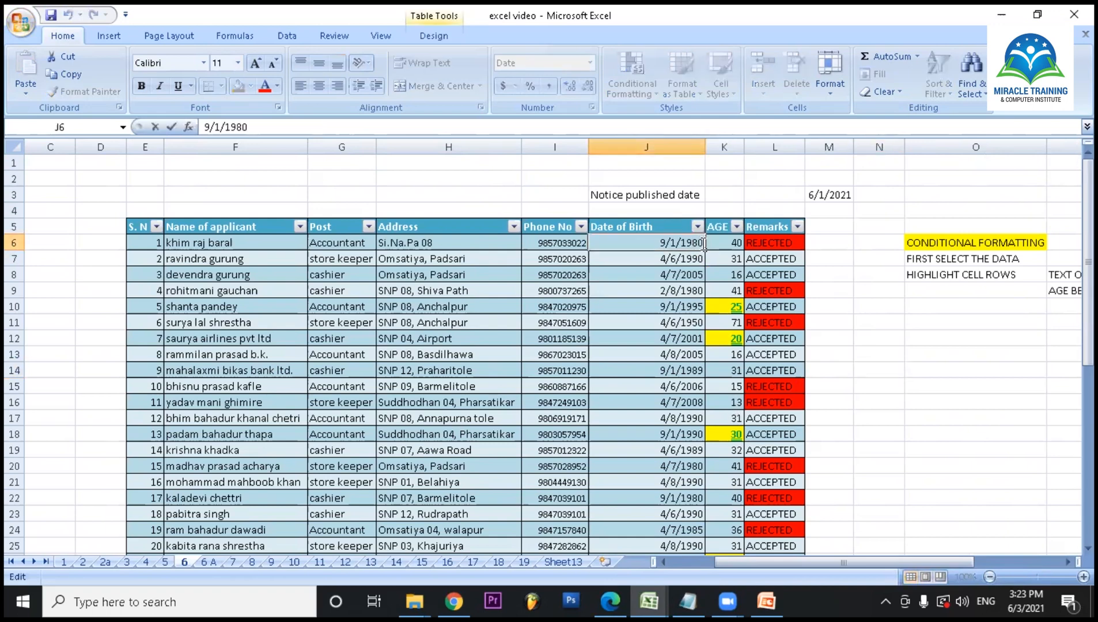
{"action": "key", "text": "BackSpace"}
{"action": "key", "text": "BackSpace"}
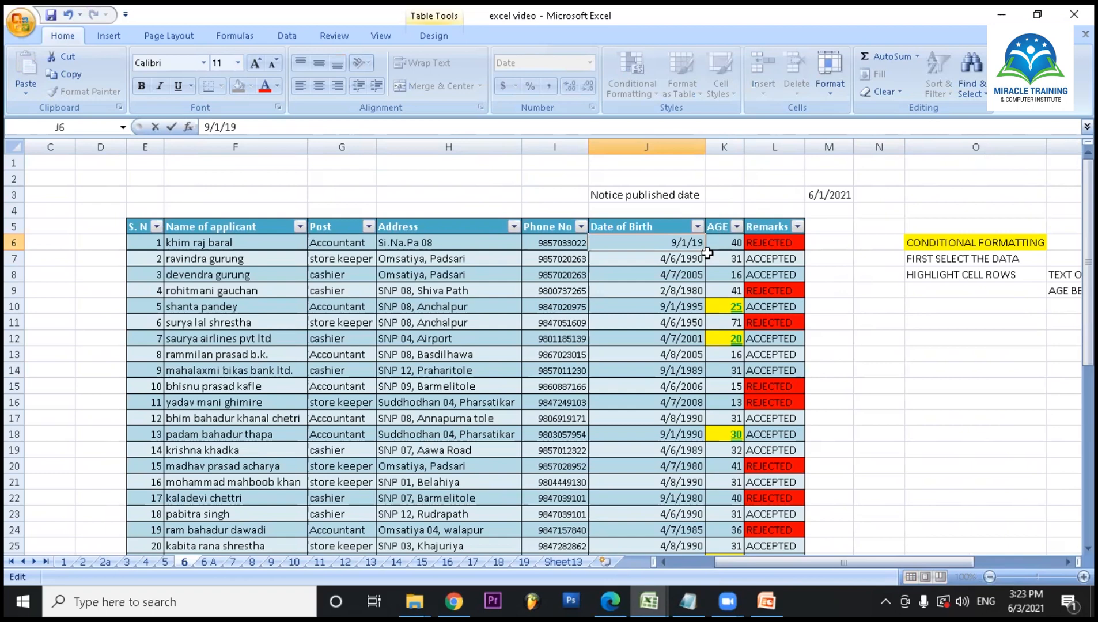
{"action": "type", "text": "0"}
{"action": "key", "text": "Return"}
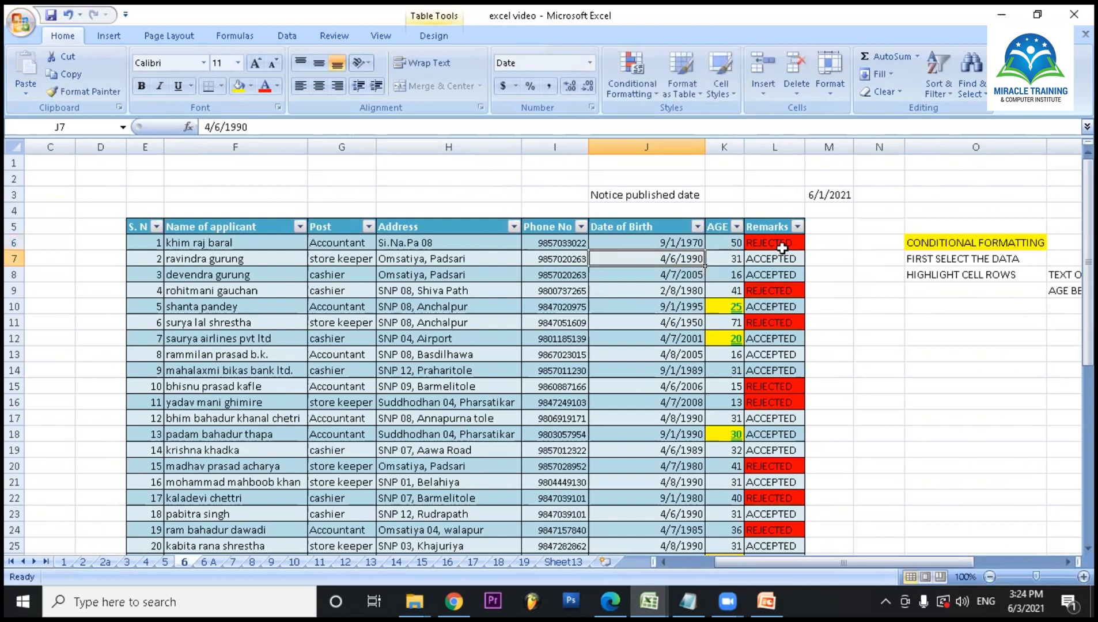
- Move the first applicant's birth year in J6 forward by two decades
{"action": "double_click", "coordinate": [697, 243]}
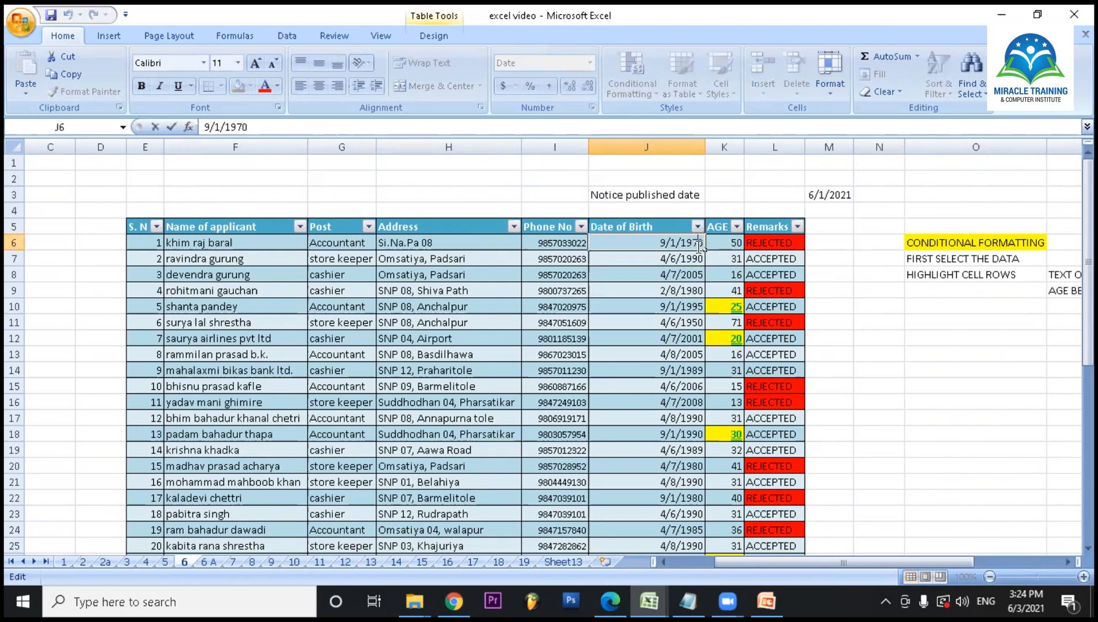
{"action": "key", "text": "BackSpace"}
{"action": "type", "text": "9"}
{"action": "key", "text": "Return"}
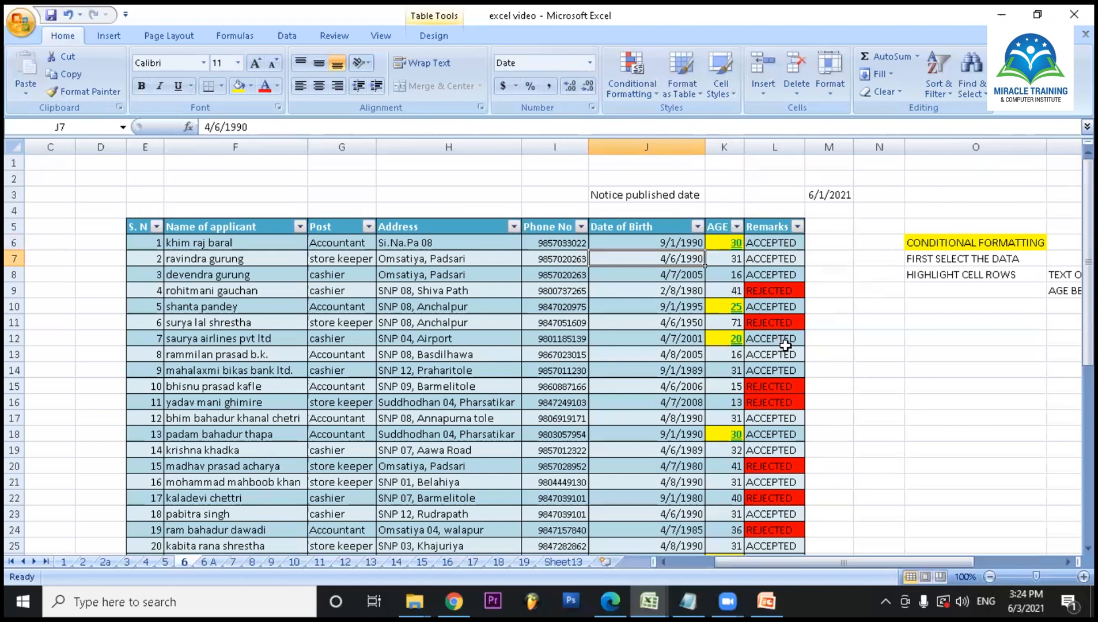
- Move the seventh applicant's birth year in J12 back by sixteen years
{"action": "double_click", "coordinate": [701, 338]}
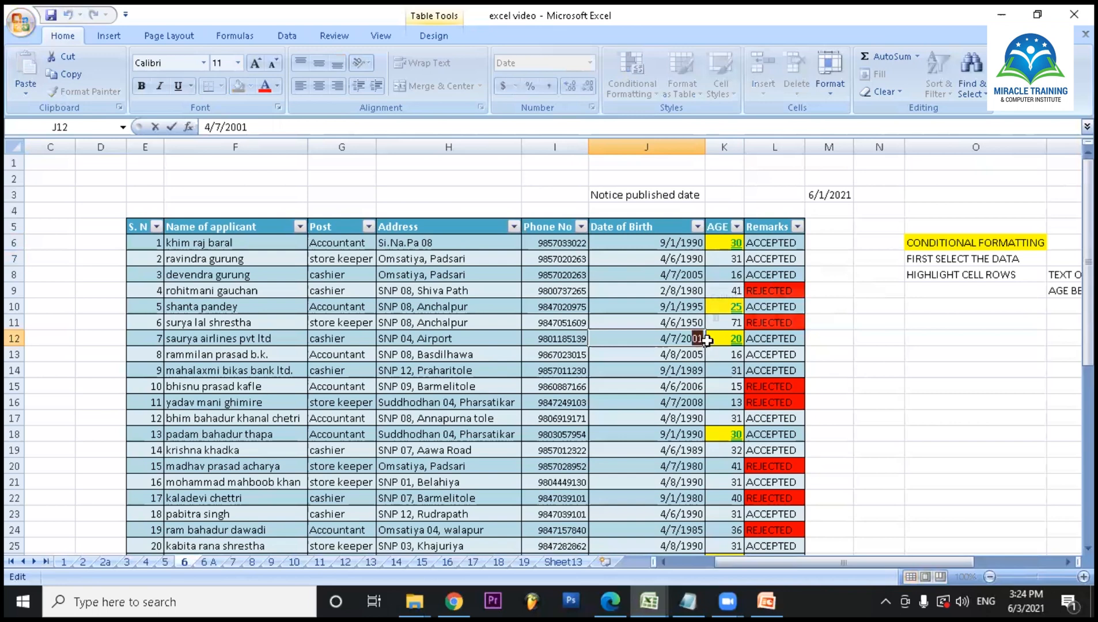
{"action": "key", "text": "BackSpace"}
{"action": "key", "text": "BackSpace"}
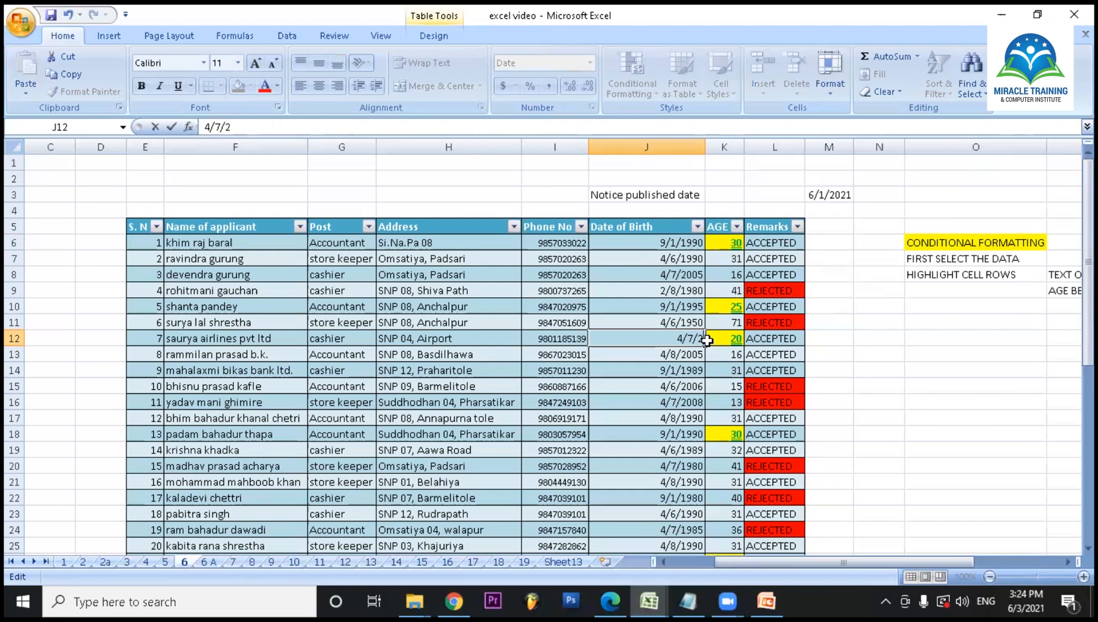
{"action": "type", "text": "1985"}
{"action": "key", "text": "Return"}
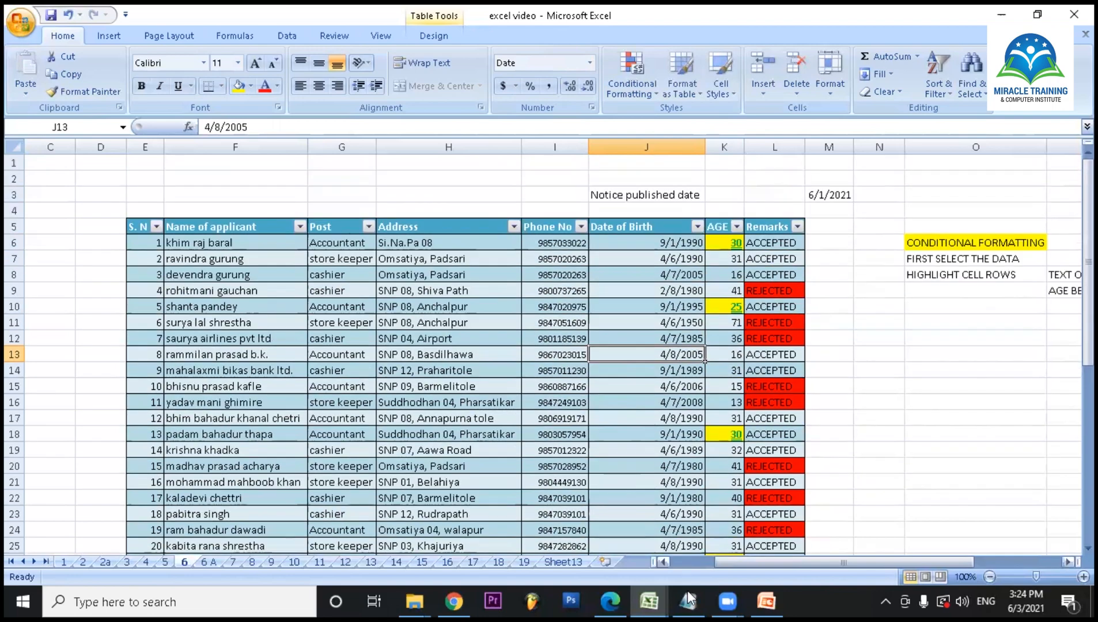
- Switch back to the excell demo workbook and go to the salary sheet table starting at row 39
{"action": "mouse_move", "coordinate": [649, 602]}
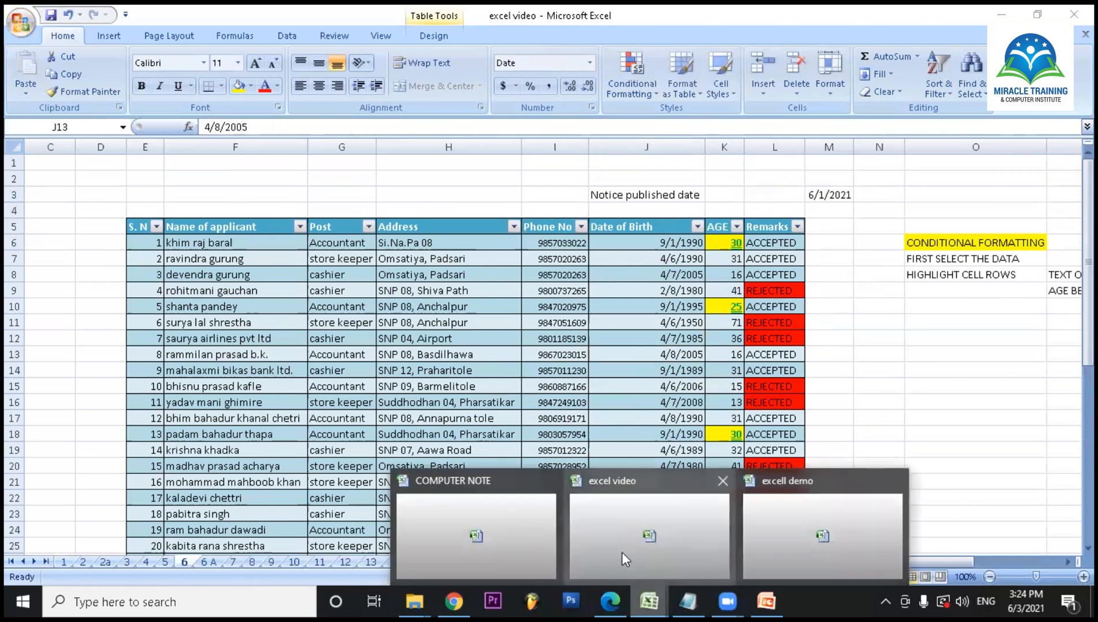
{"action": "left_click", "coordinate": [645, 556]}
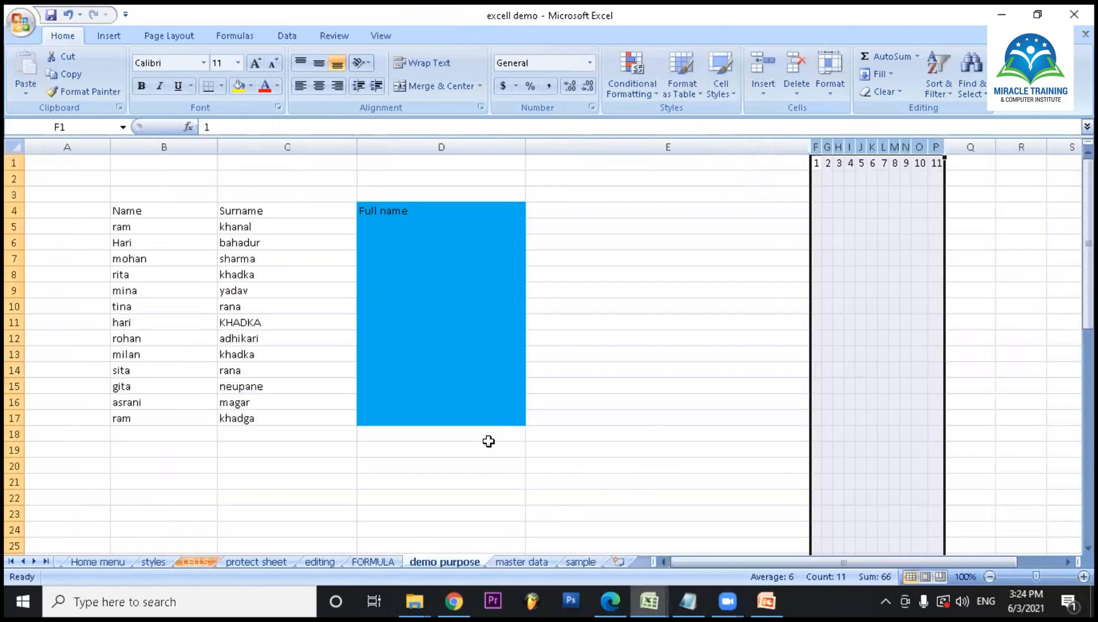
{"action": "scroll", "coordinate": [485, 450], "scroll_direction": "down", "scroll_amount": 3}
{"action": "scroll", "coordinate": [482, 421], "scroll_direction": "up", "scroll_amount": 3}
{"action": "scroll", "coordinate": [483, 398], "scroll_direction": "down", "scroll_amount": 9}
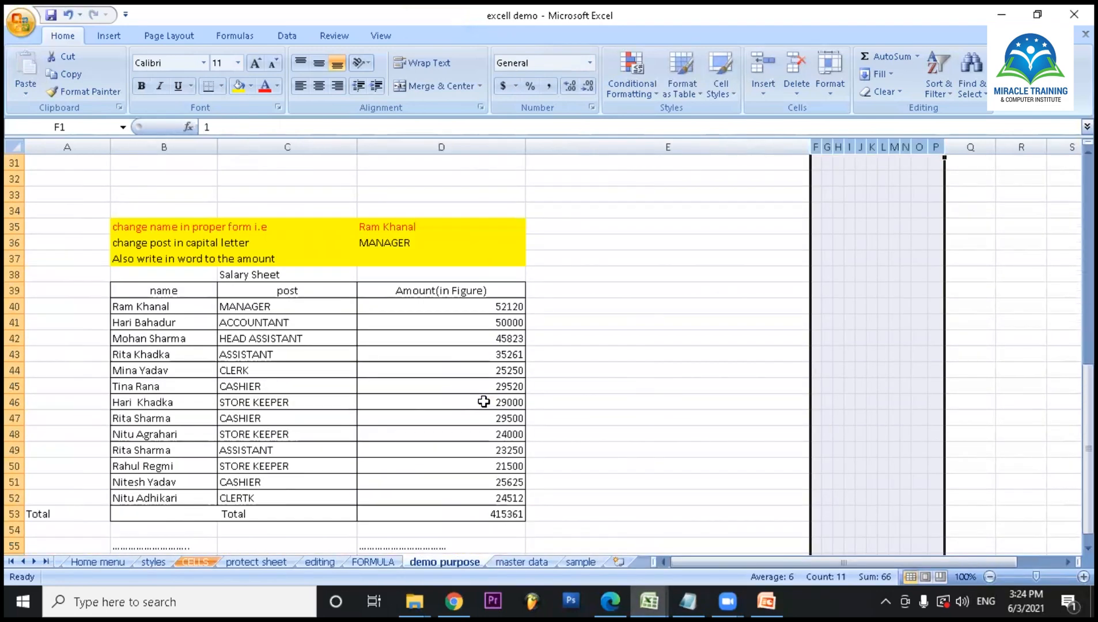
{"action": "scroll", "coordinate": [484, 402], "scroll_direction": "down", "scroll_amount": 2}
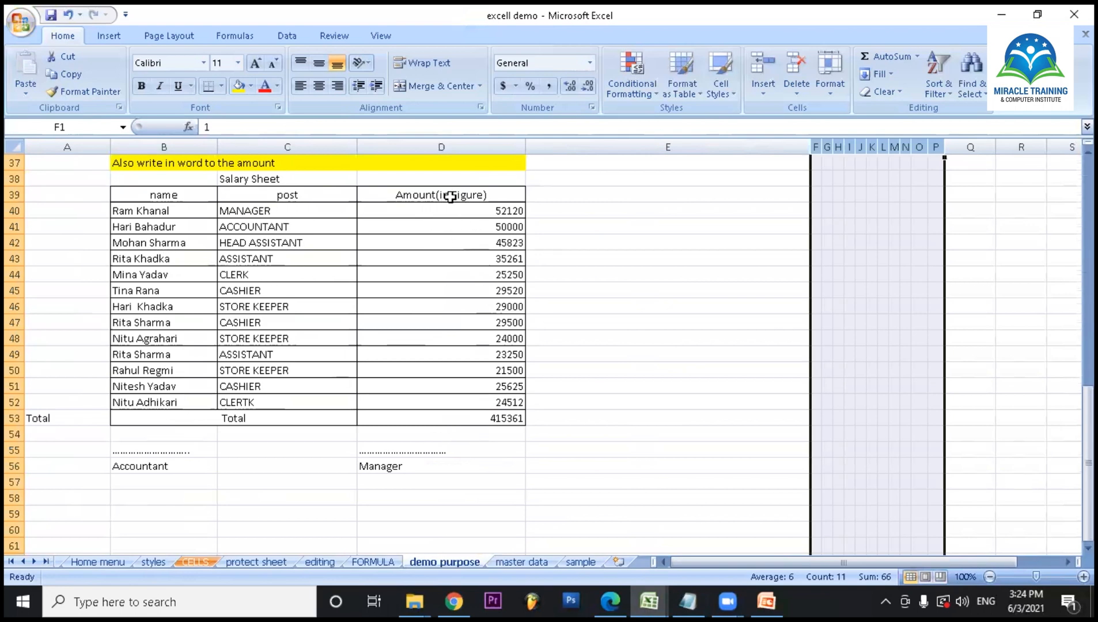
- Enter the header "Amount 9 in word )" in E39, beside the Amount(in Figure) column
{"action": "double_click", "coordinate": [570, 195]}
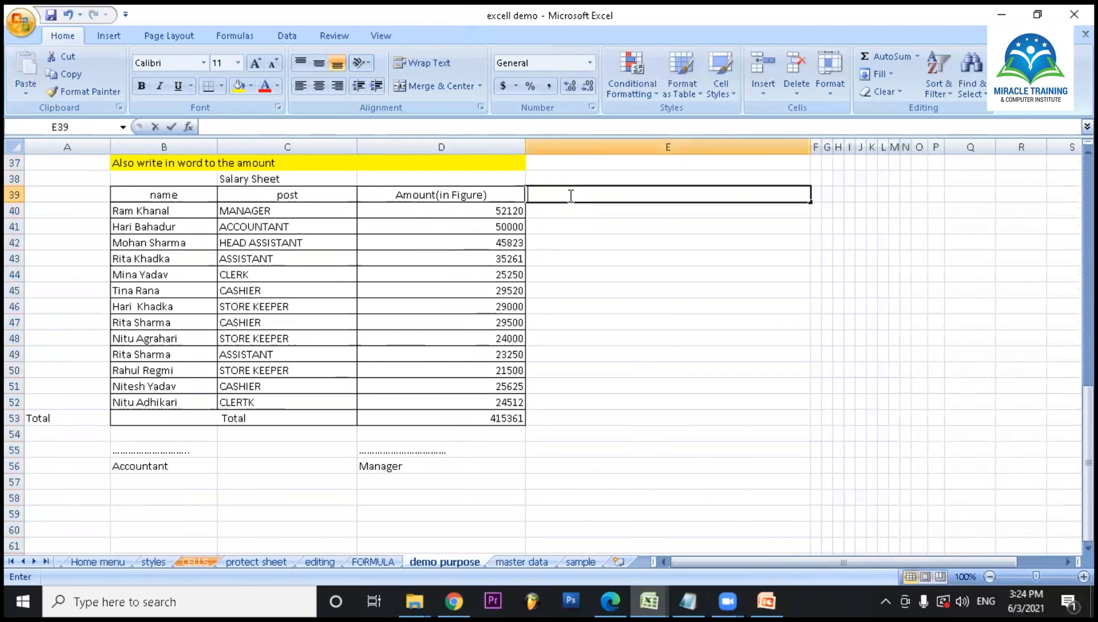
{"action": "type", "text": "aMOUNT"}
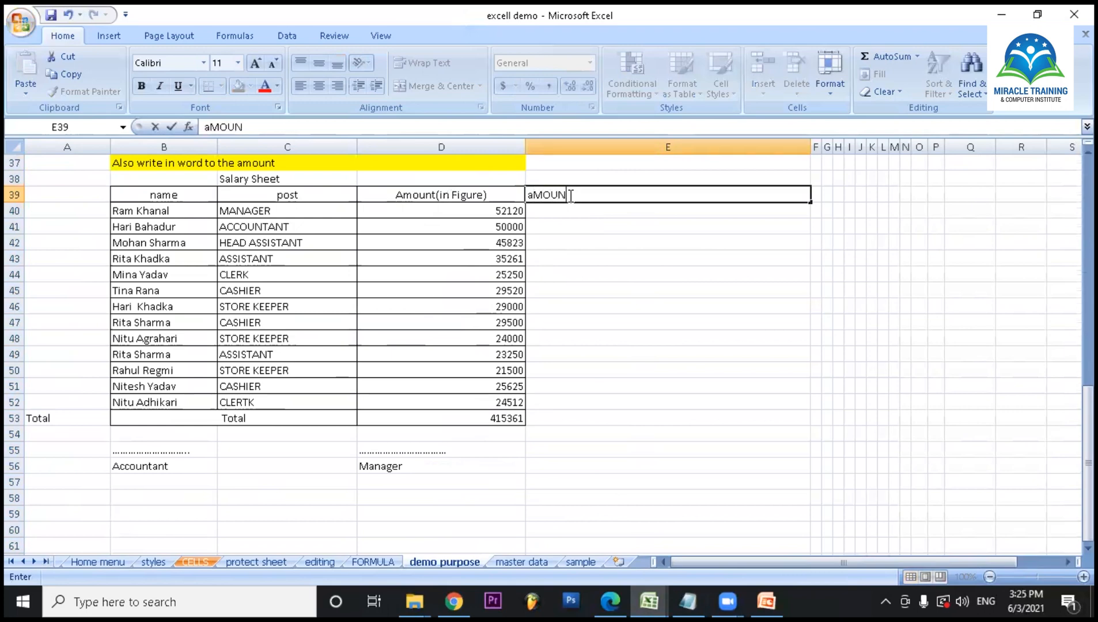
{"action": "key", "text": "BackSpace"}
{"action": "key", "text": "BackSpace"}
{"action": "key", "text": "BackSpace"}
{"action": "key", "text": "BackSpace"}
{"action": "key", "text": "BackSpace"}
{"action": "key", "text": "BackSpace"}
{"action": "type", "text": "Amount 9"}
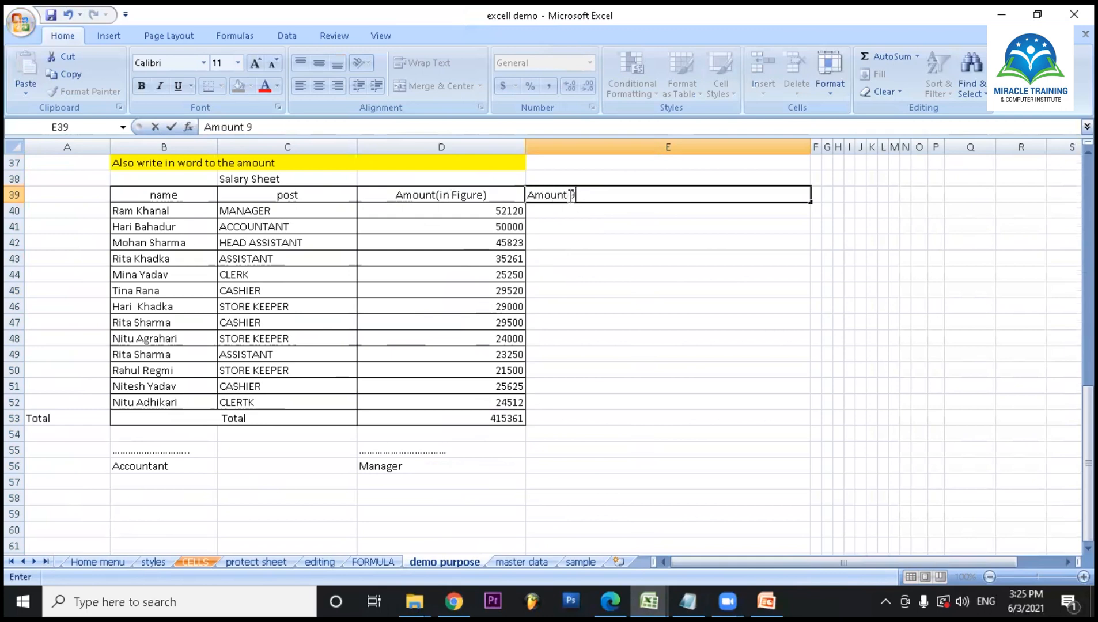
{"action": "type", "text": " in word"}
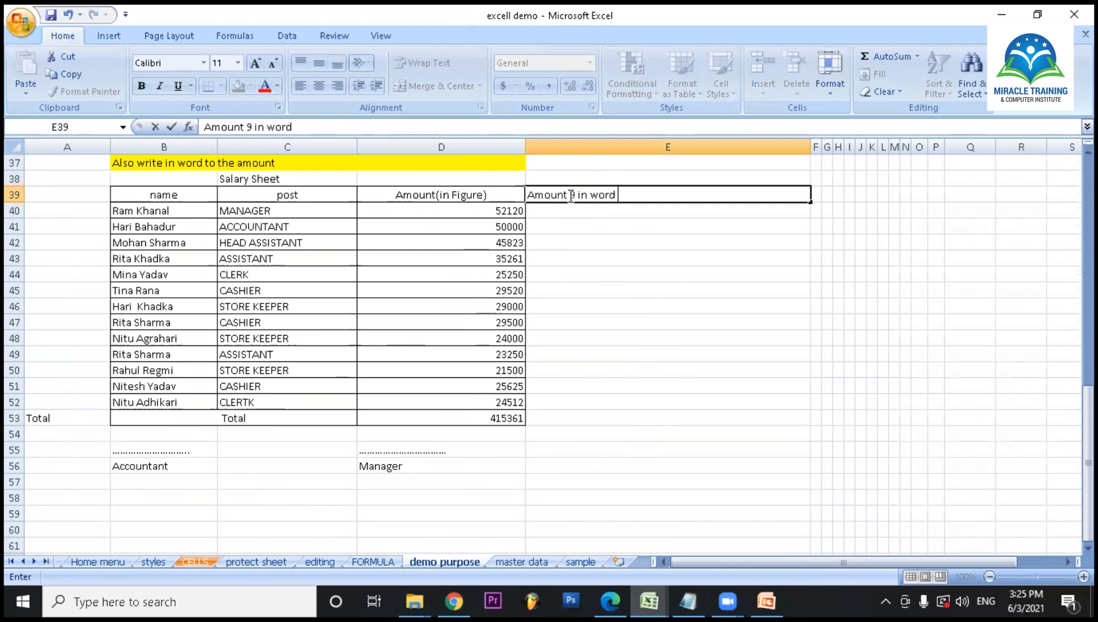
{"action": "type", "text": " )"}
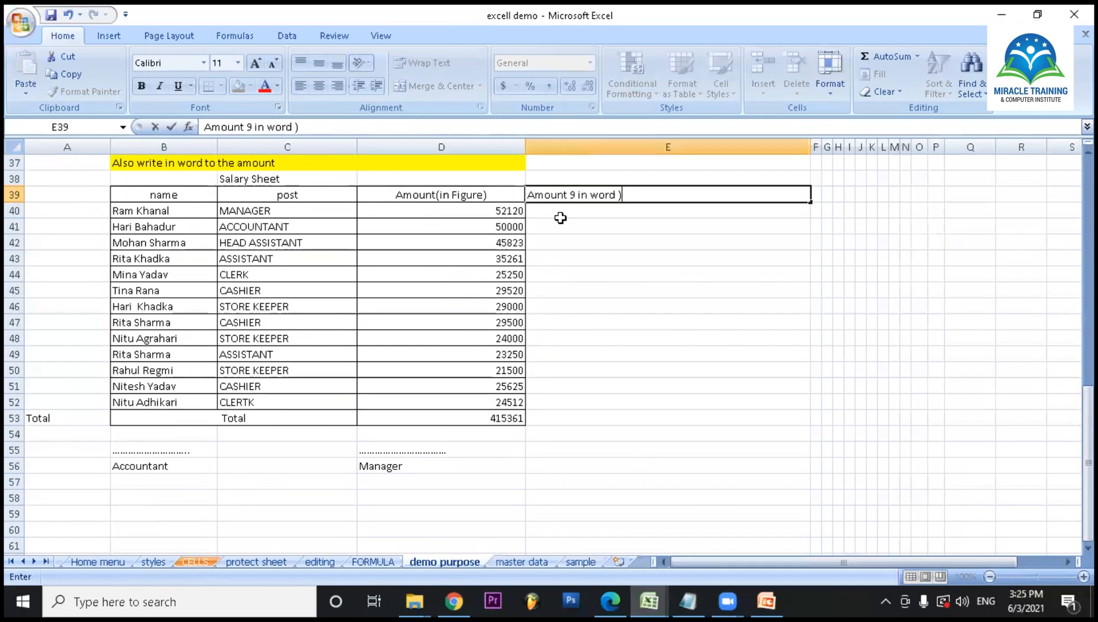
{"action": "key", "text": "Return"}
{"action": "key", "text": "Return"}
- Write the first salary amount in words in E40 as "fifty two thousand one hundred twenty only"
{"action": "left_click", "coordinate": [579, 209]}
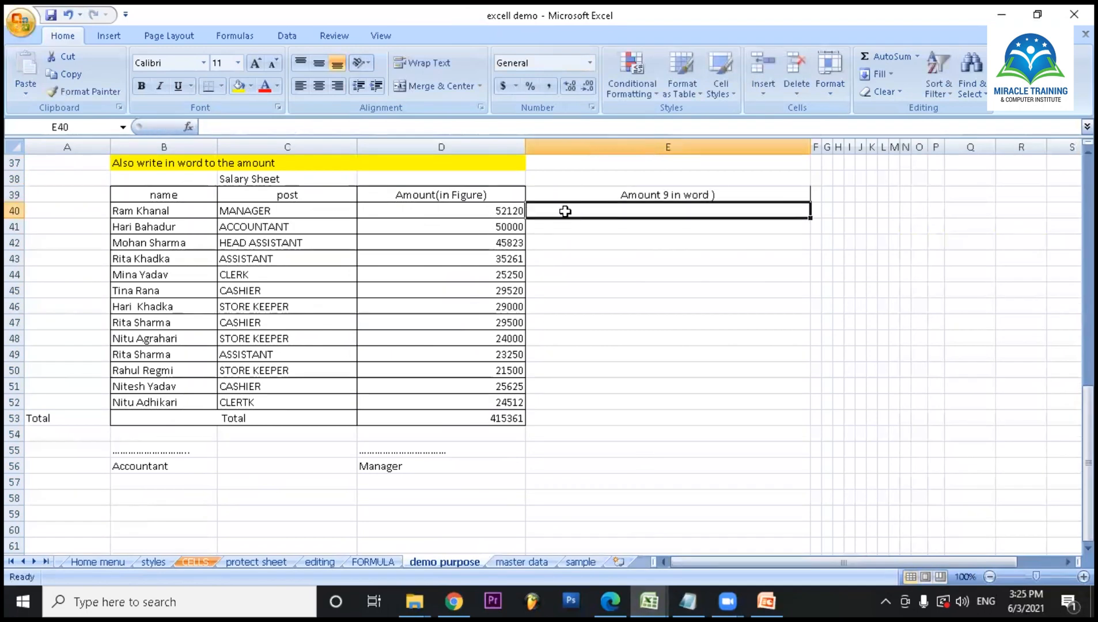
{"action": "type", "text": "fifty two thousand"}
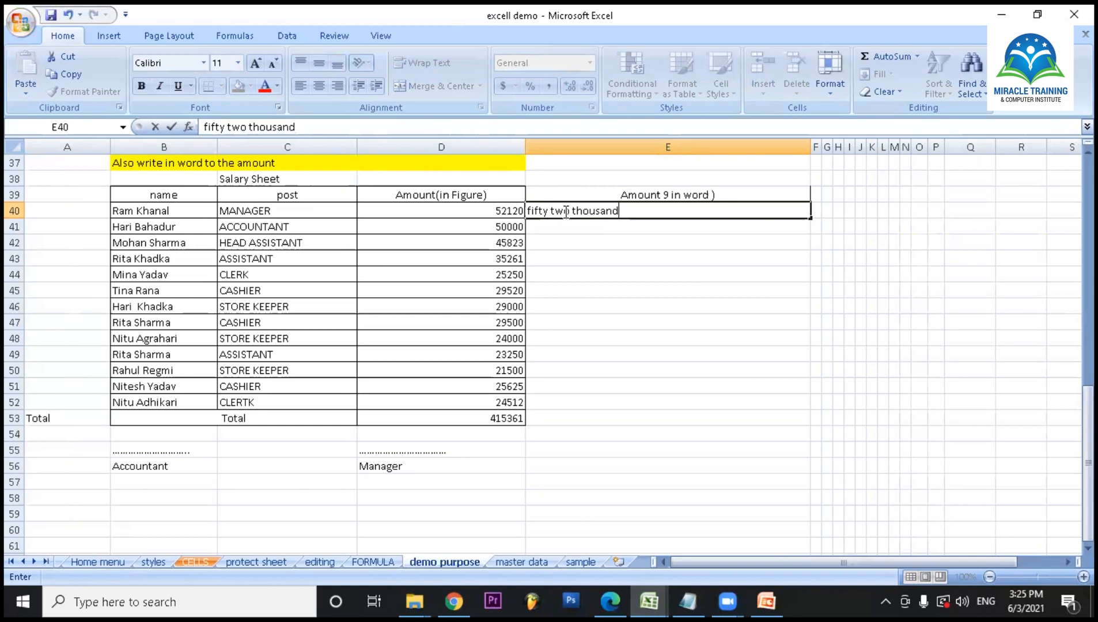
{"action": "type", "text": " one hundred twe"}
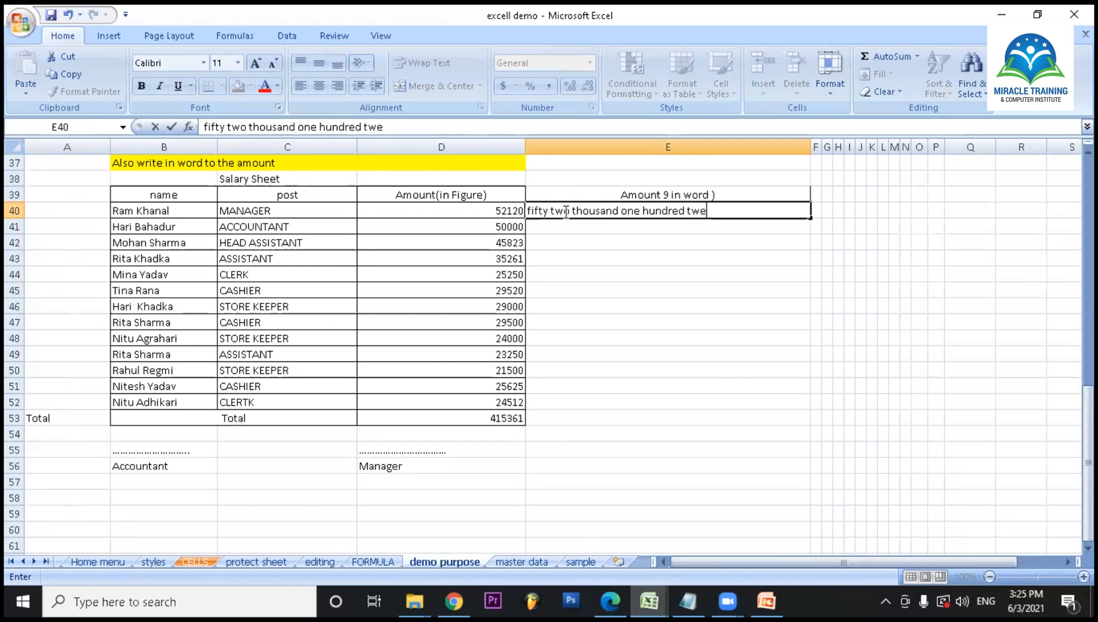
{"action": "type", "text": "nty only"}
{"action": "key", "text": "Return"}
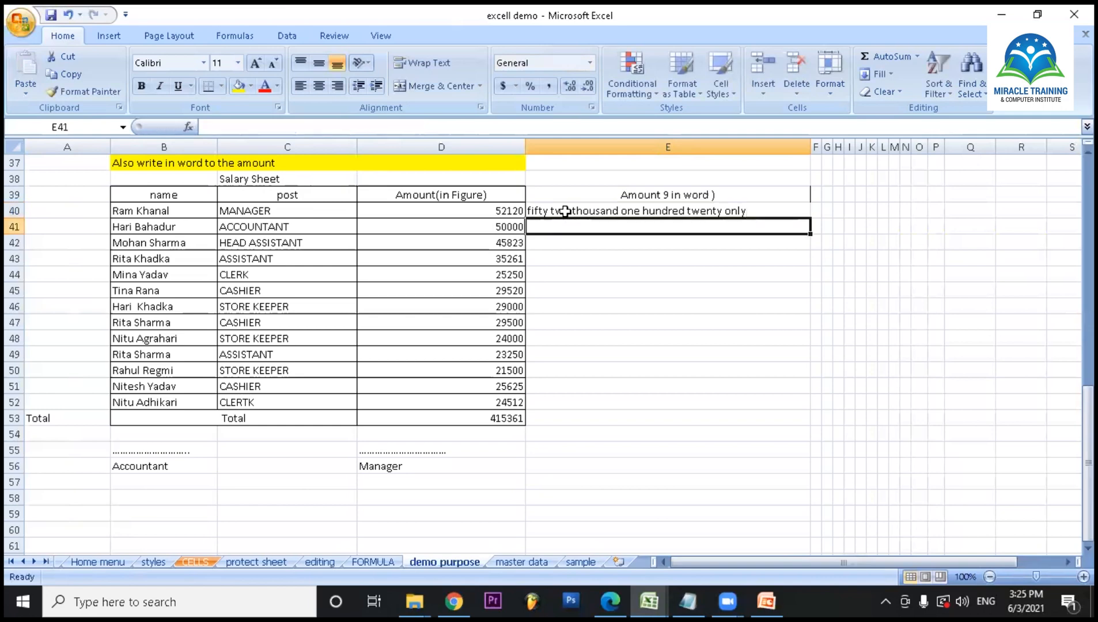
- Fill the text in E40 down the column to the total row, E53
{"action": "left_click", "coordinate": [661, 360]}
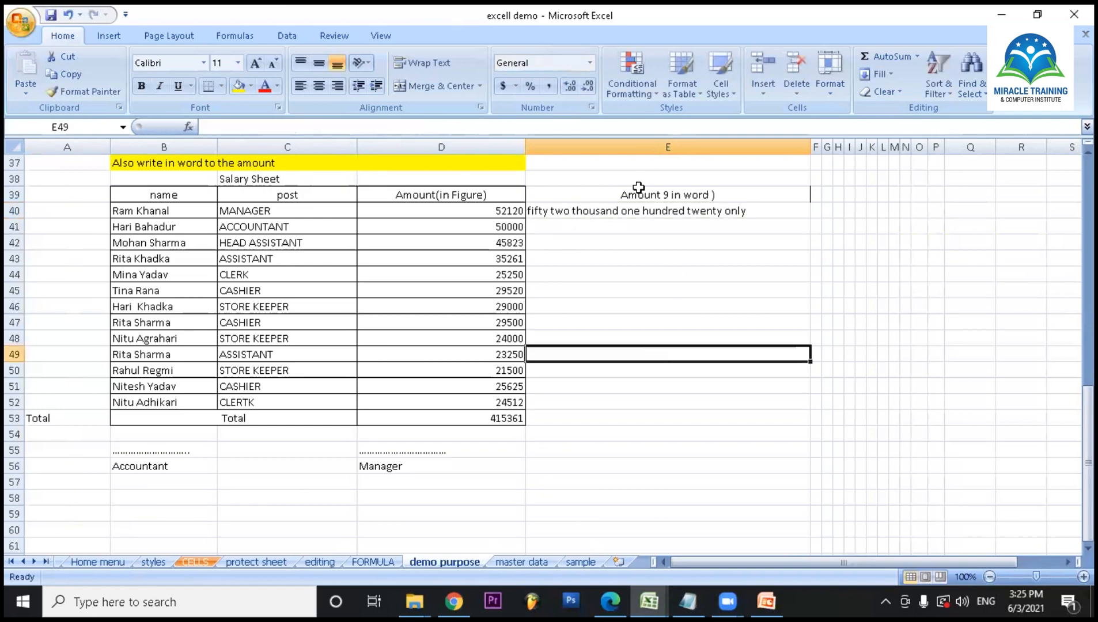
{"action": "left_click", "coordinate": [699, 215]}
{"action": "left_click_drag", "start_coordinate": [811, 219], "coordinate": [813, 426]}
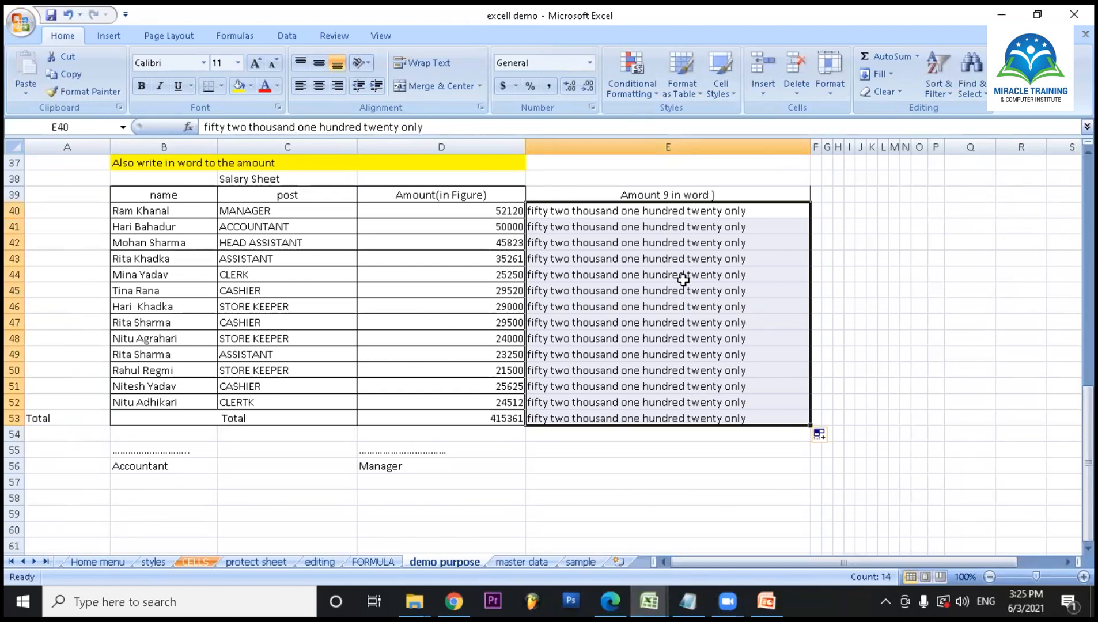
- Clear the written amounts from E40:E53 and correct the E39 header to "( Amount in word )"
{"action": "left_click", "coordinate": [681, 212]}
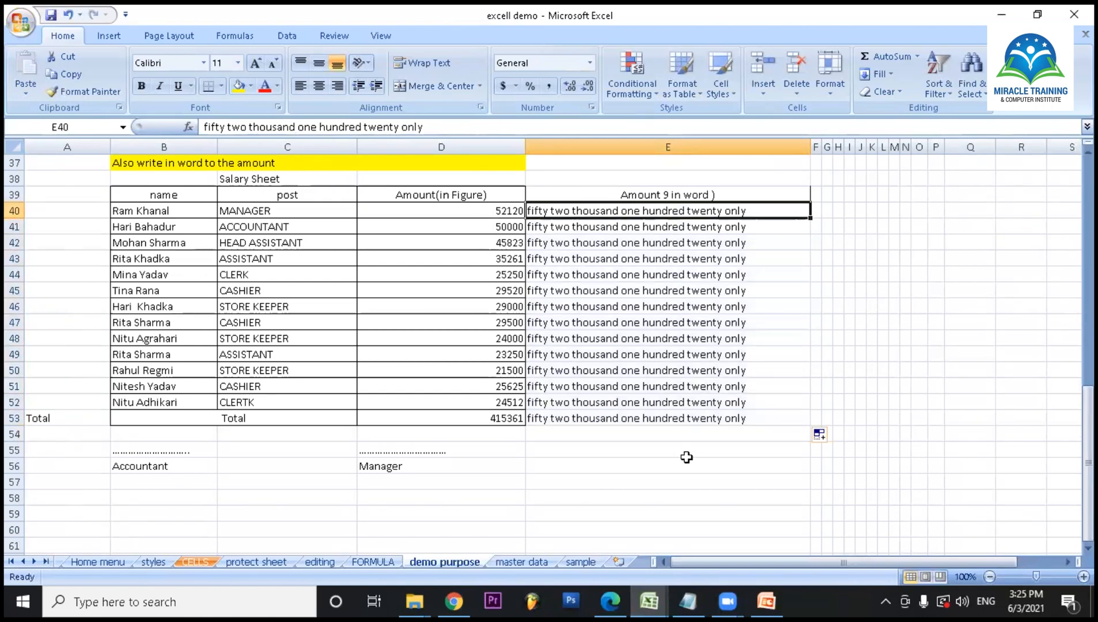
{"action": "left_click_drag", "start_coordinate": [649, 211], "coordinate": [661, 416]}
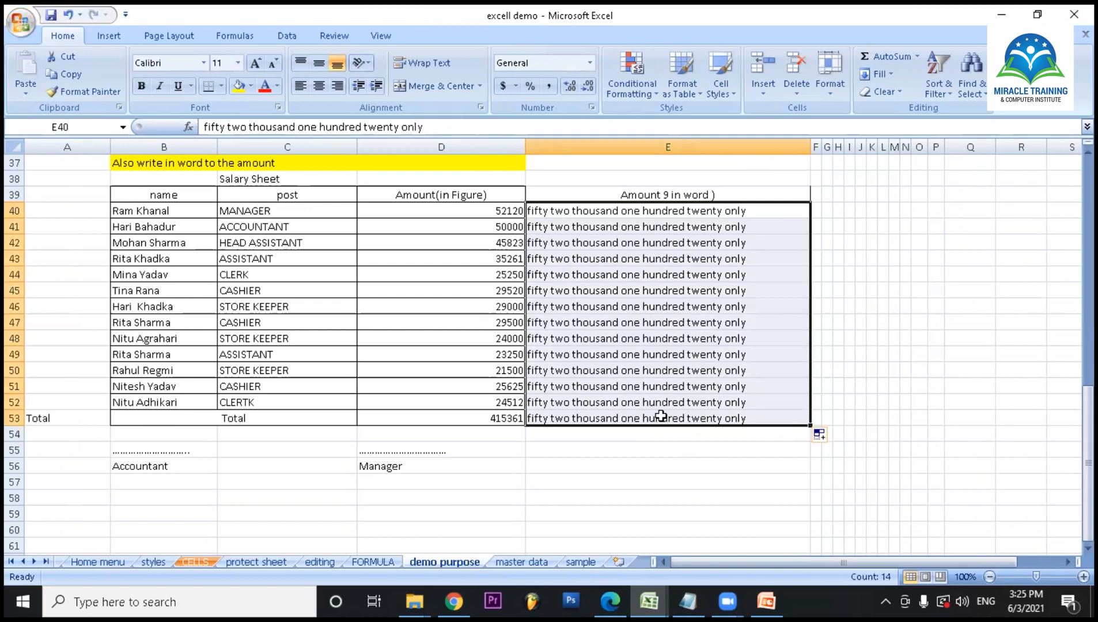
{"action": "key", "text": "Delete"}
{"action": "left_click", "coordinate": [666, 192]}
{"action": "double_click", "coordinate": [670, 195]}
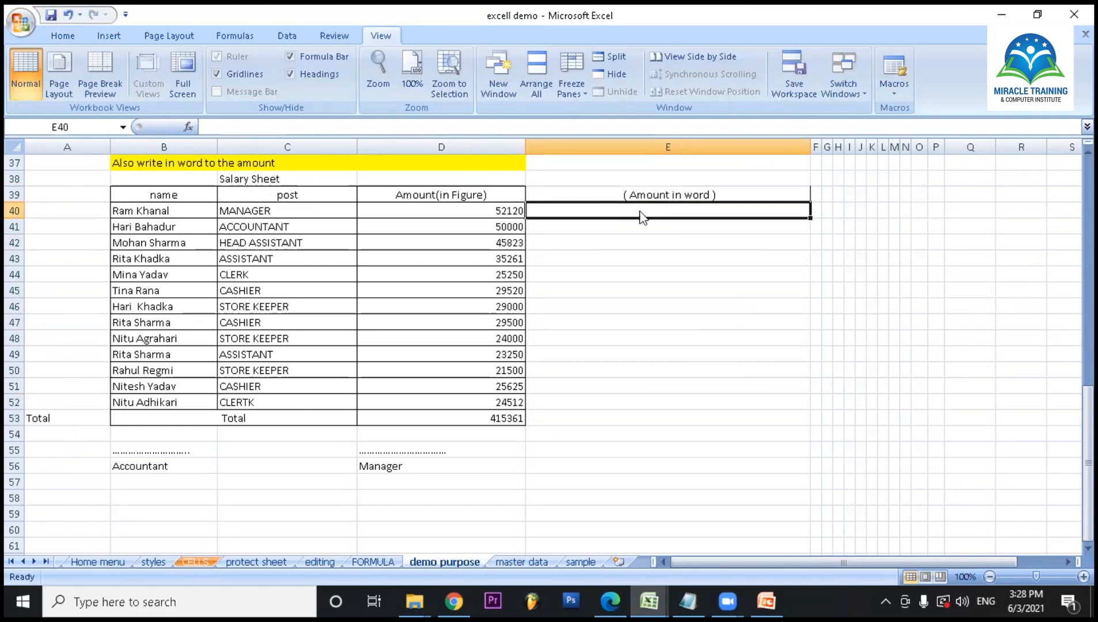
- Insert a new module in the workbook's Visual Basic editor, paste the copied SpellNumber code into it, and return to the salary sheet
{"action": "key", "text": "alt+F11"}
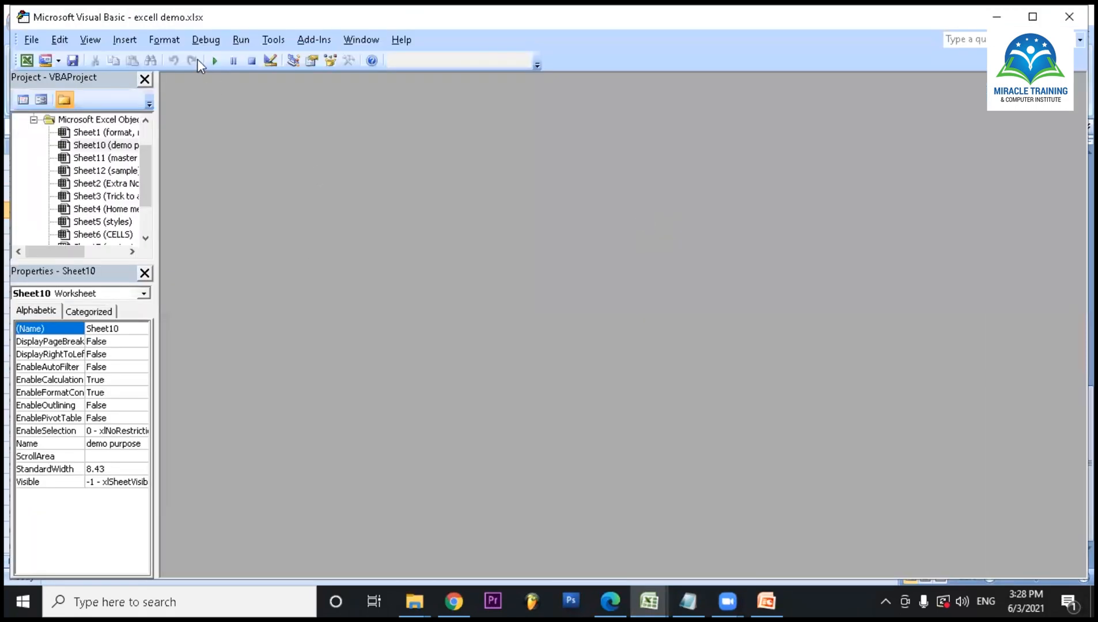
{"action": "left_click", "coordinate": [134, 42]}
{"action": "left_click", "coordinate": [151, 94]}
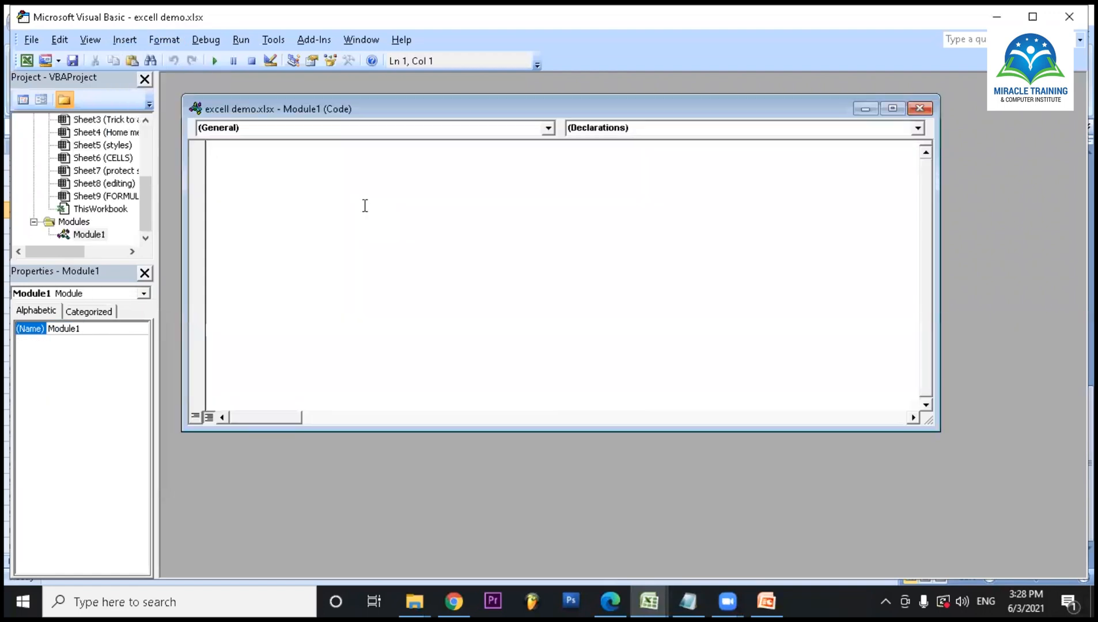
{"action": "key", "text": "ctrl+v"}
{"action": "left_click", "coordinate": [866, 109]}
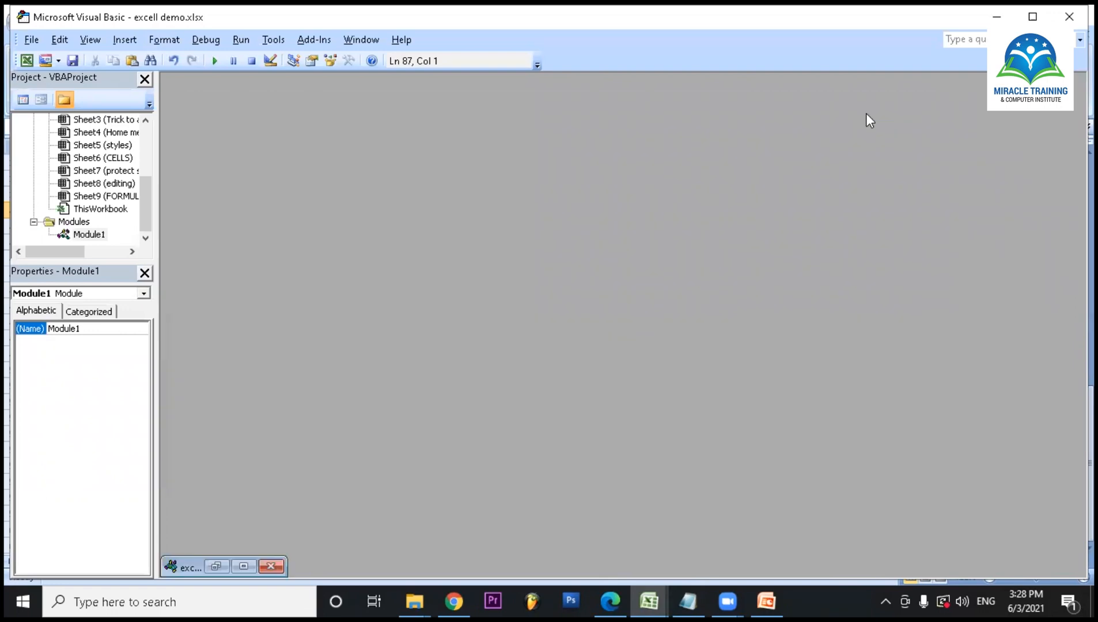
{"action": "left_click", "coordinate": [997, 19]}
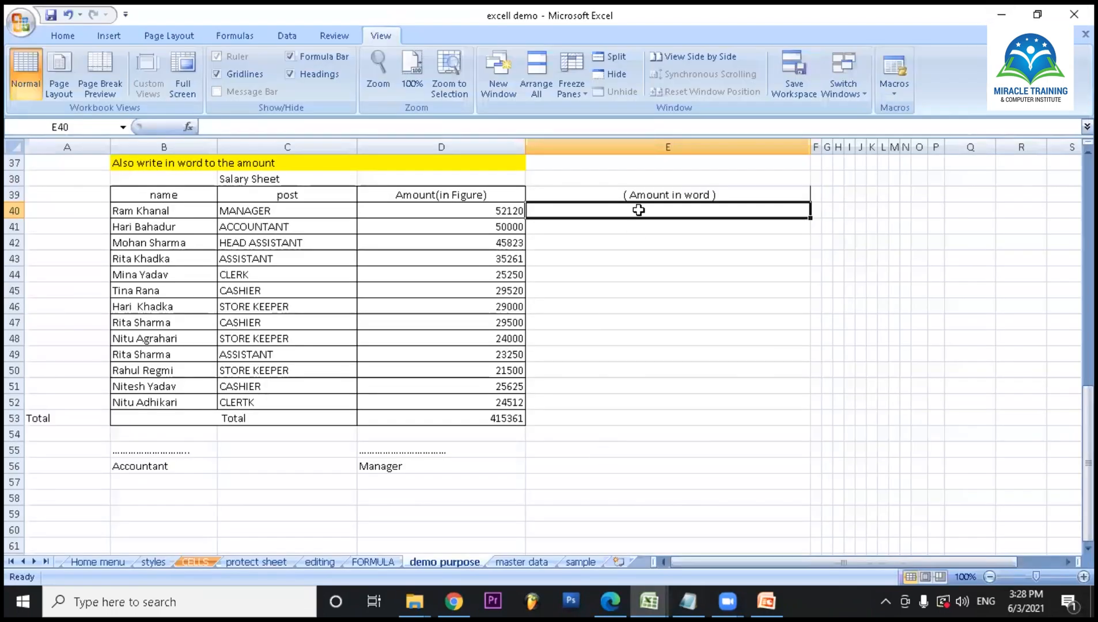
- Enter =spellnumber(D40) in E40 and fill the formula down to E53
{"action": "type", "text": "=s"}
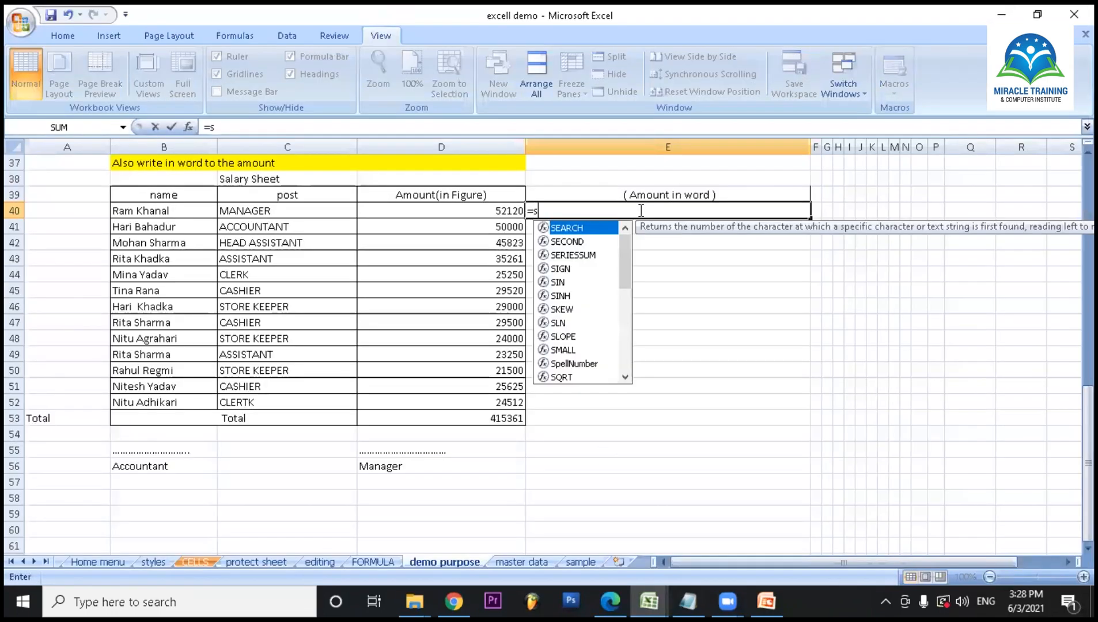
{"action": "type", "text": "pelln"}
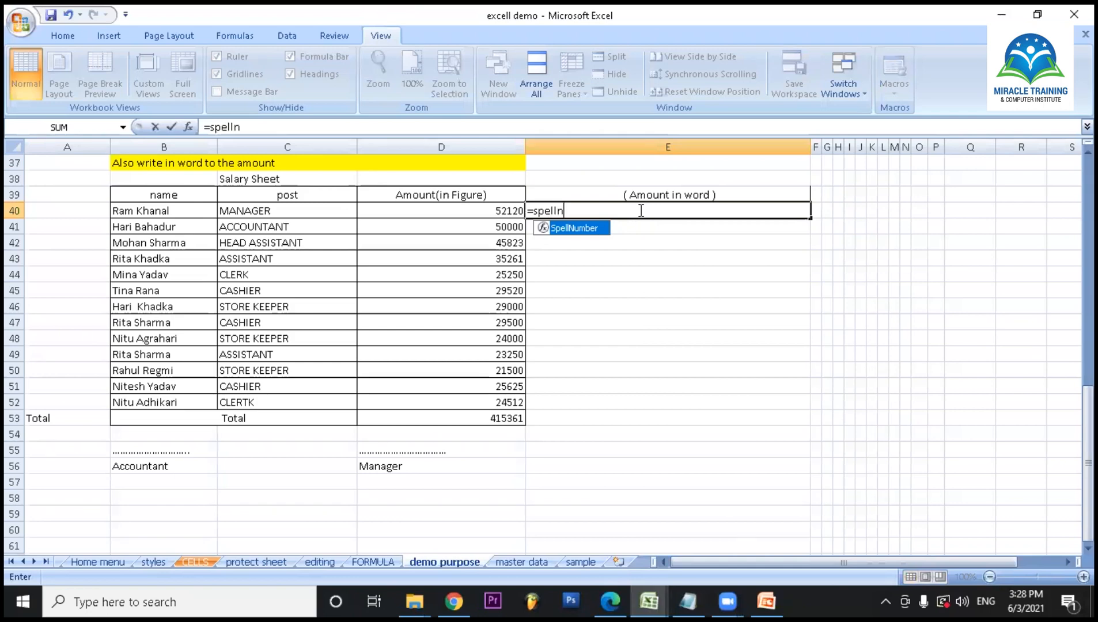
{"action": "type", "text": "umber("}
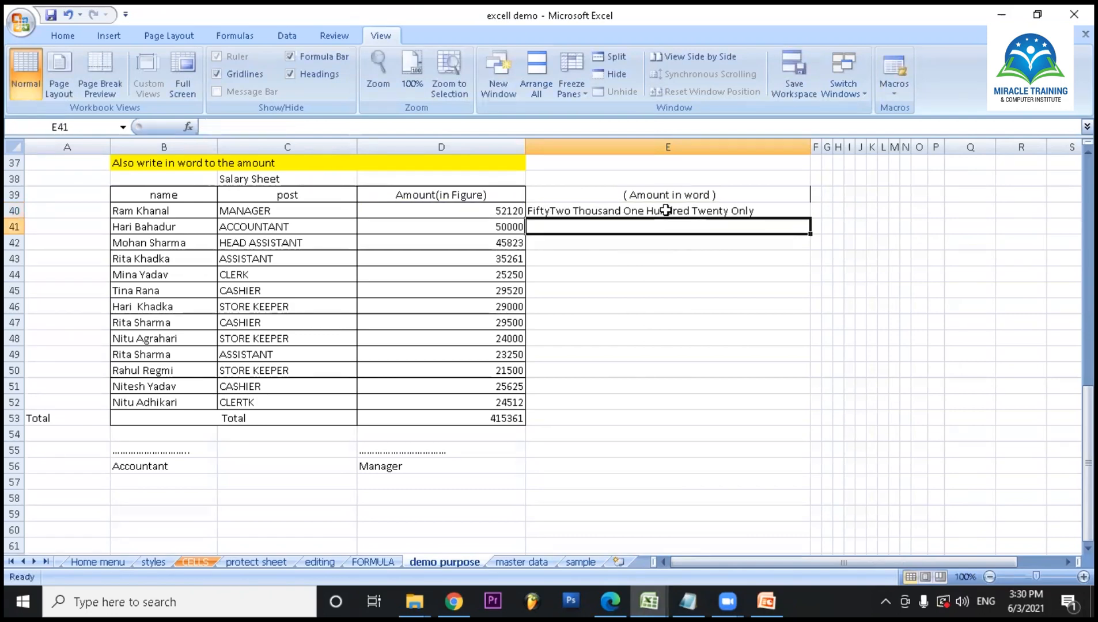
{"action": "left_click", "coordinate": [715, 210]}
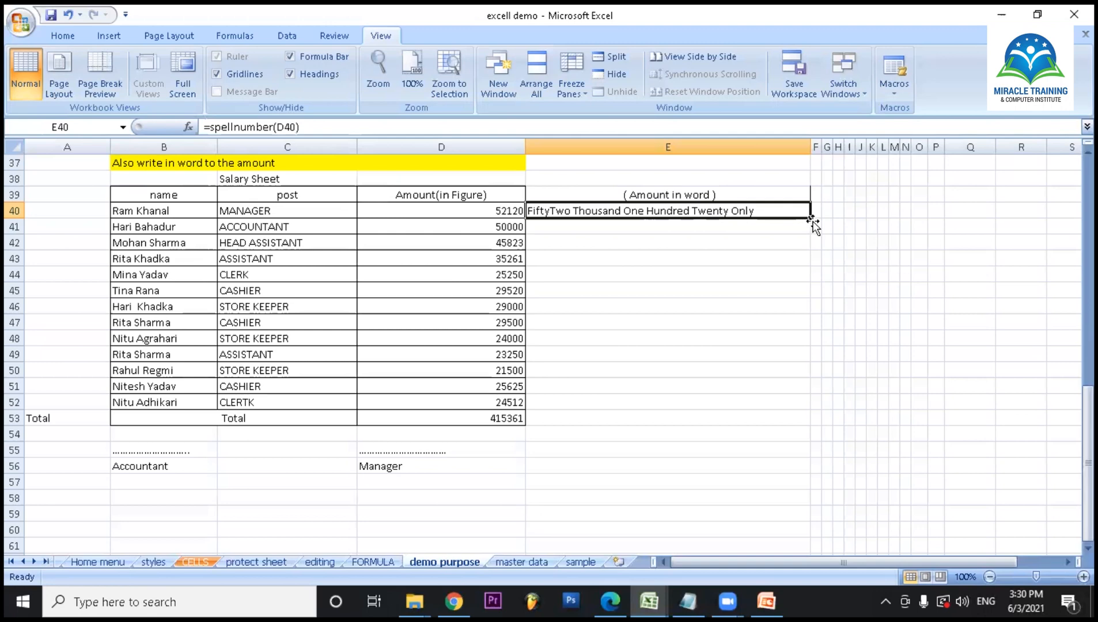
{"action": "double_click", "coordinate": [811, 219]}
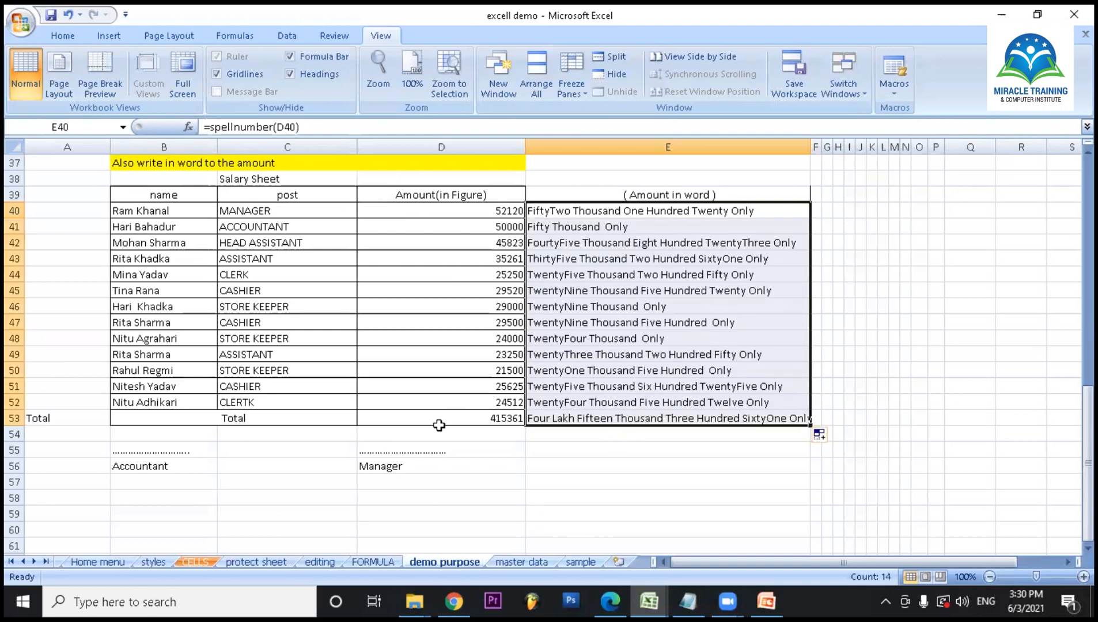
- Change the store keeper's amount in D50 to 120
{"action": "left_click", "coordinate": [503, 371]}
{"action": "type", "text": "120"}
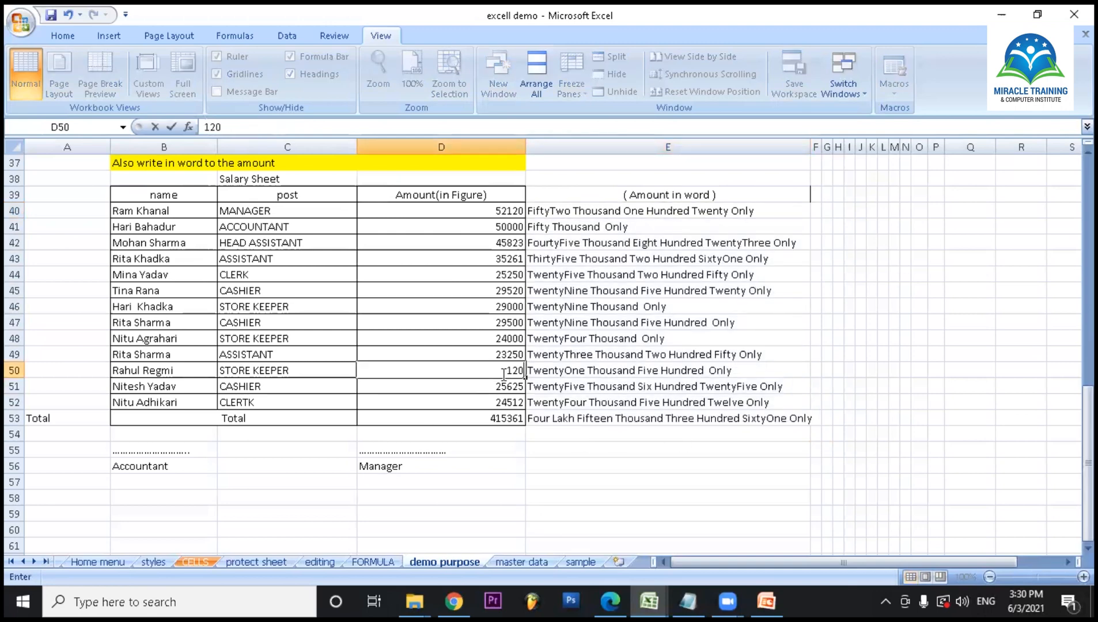
{"action": "key", "text": "Return"}
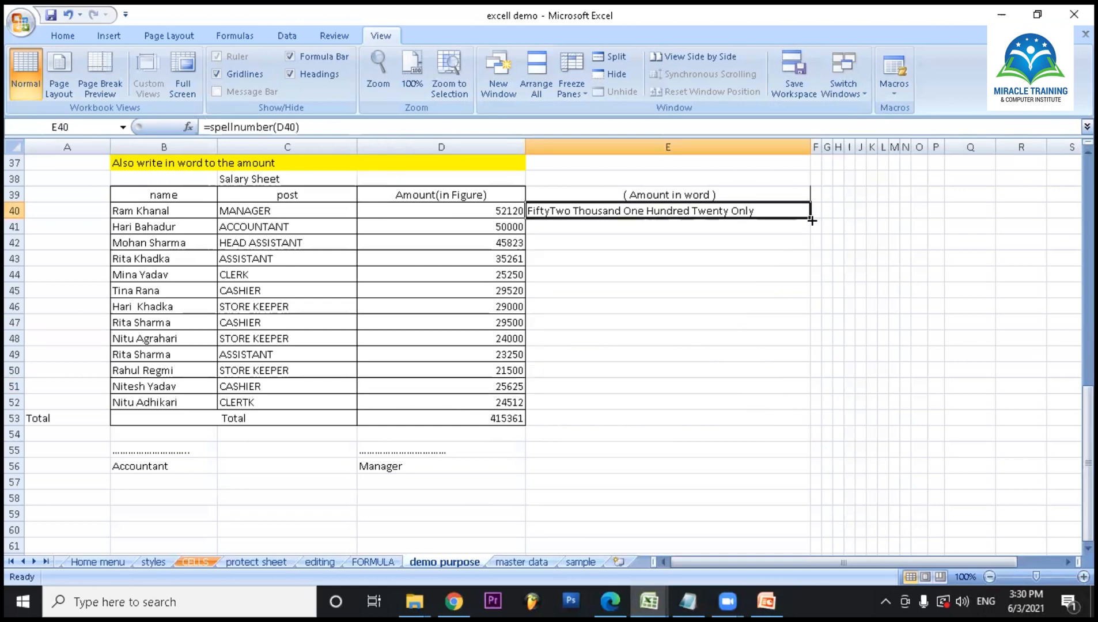
- Fill the spellnumber formula from E40 down to E53 again and set the amount in D50 to 120
{"action": "double_click", "coordinate": [810, 219]}
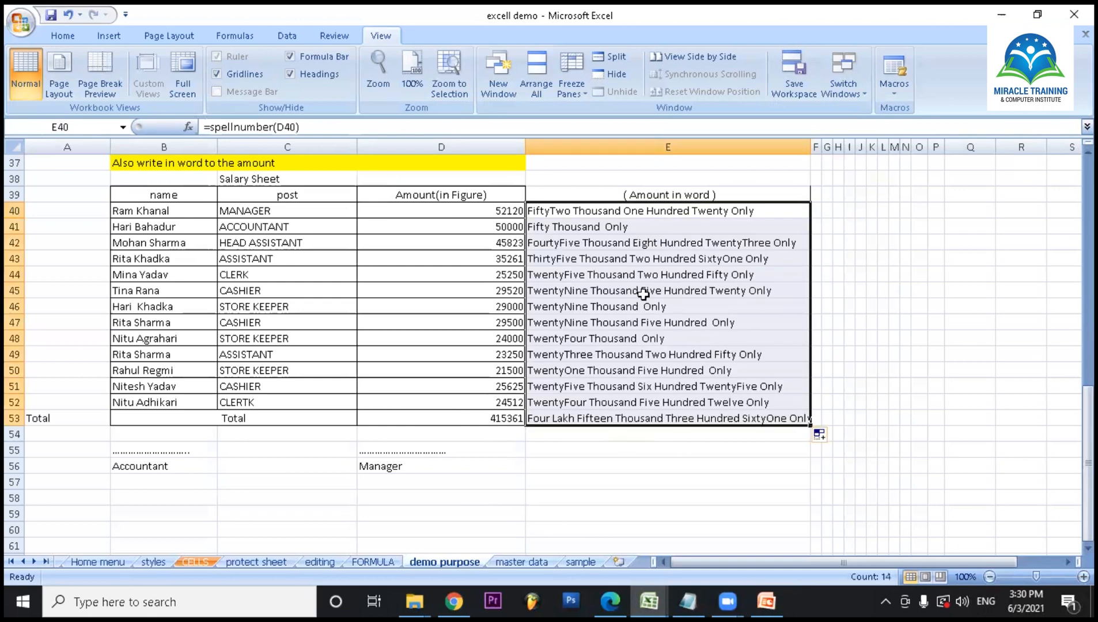
{"action": "left_click", "coordinate": [503, 371]}
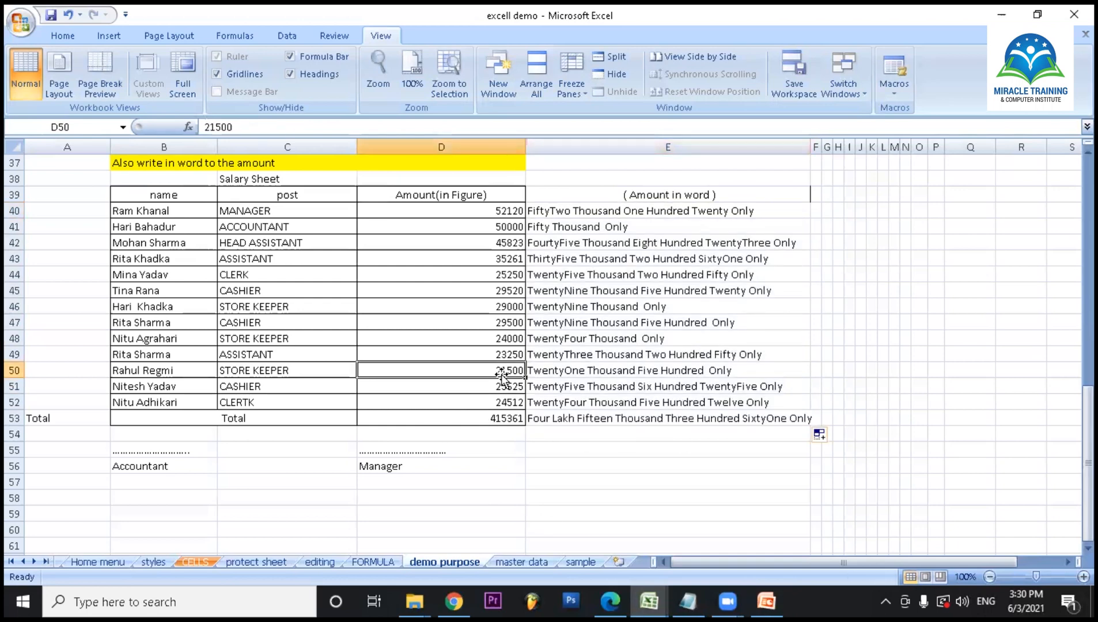
{"action": "type", "text": "120"}
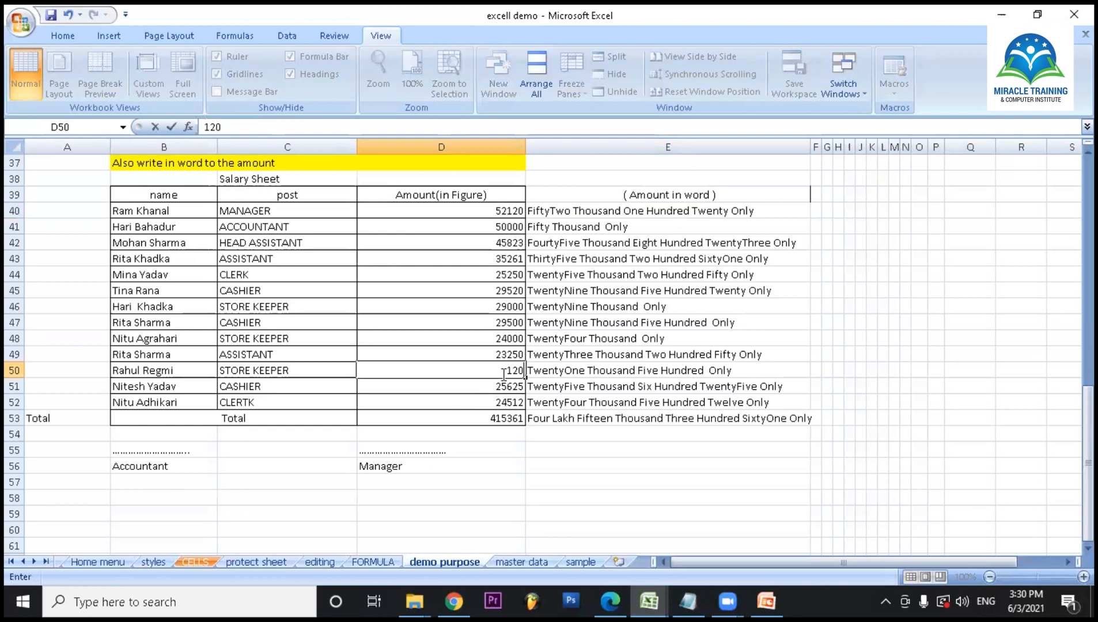
{"action": "key", "text": "Return"}
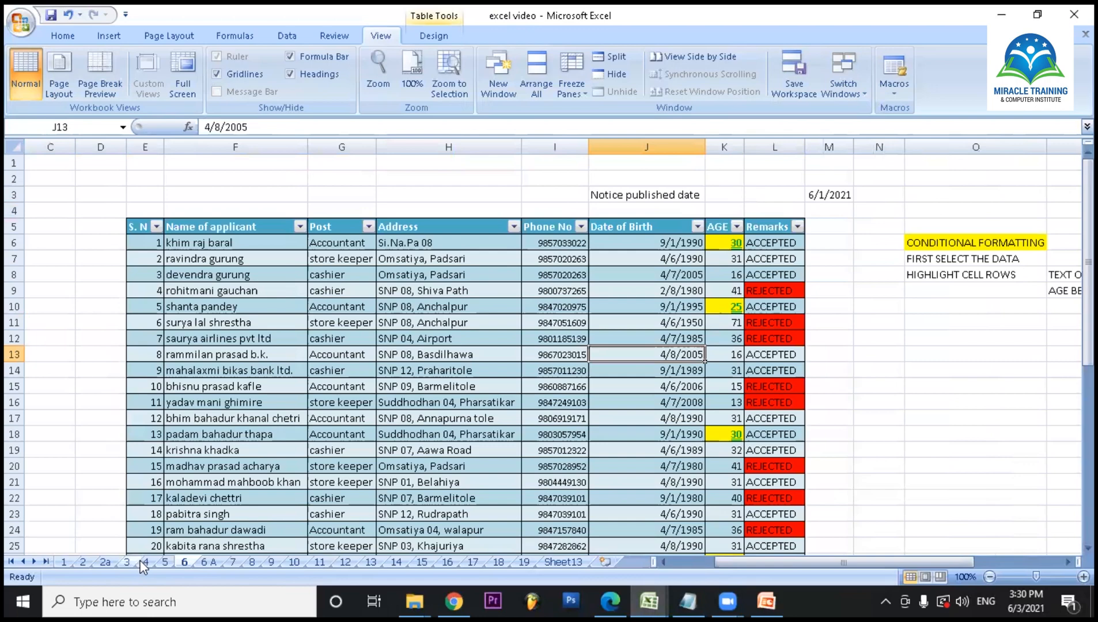
- Switch to the excel video workbook and open the student marks table on sheet 3
{"action": "left_click", "coordinate": [142, 565]}
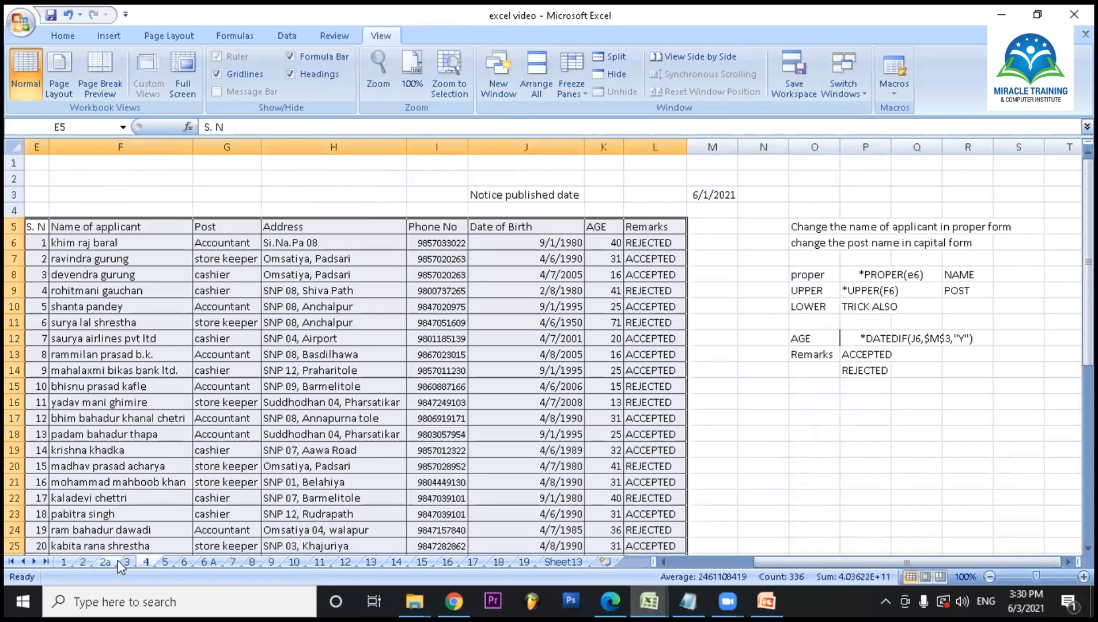
{"action": "left_click", "coordinate": [120, 562]}
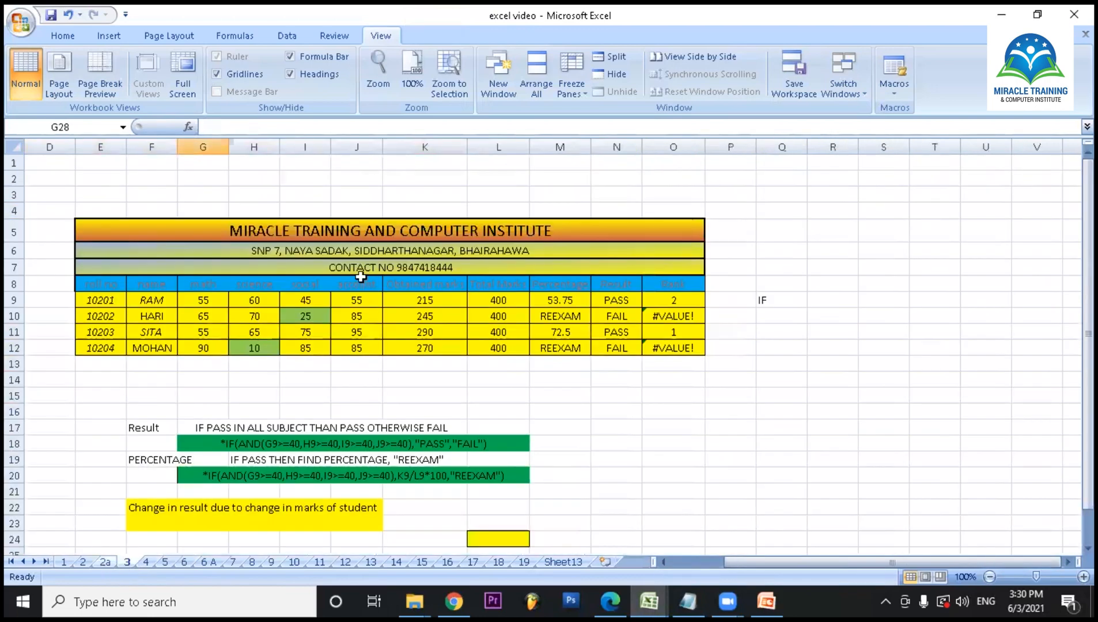
{"action": "left_click", "coordinate": [709, 439]}
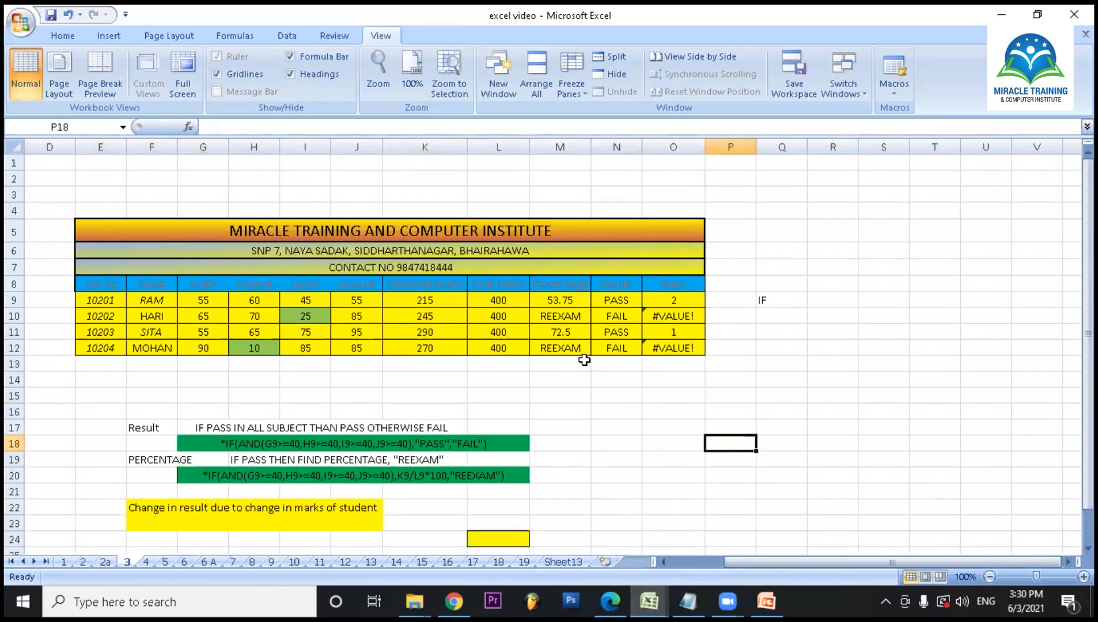
- Set the first student's mark in I9 to 40
{"action": "left_click", "coordinate": [309, 300]}
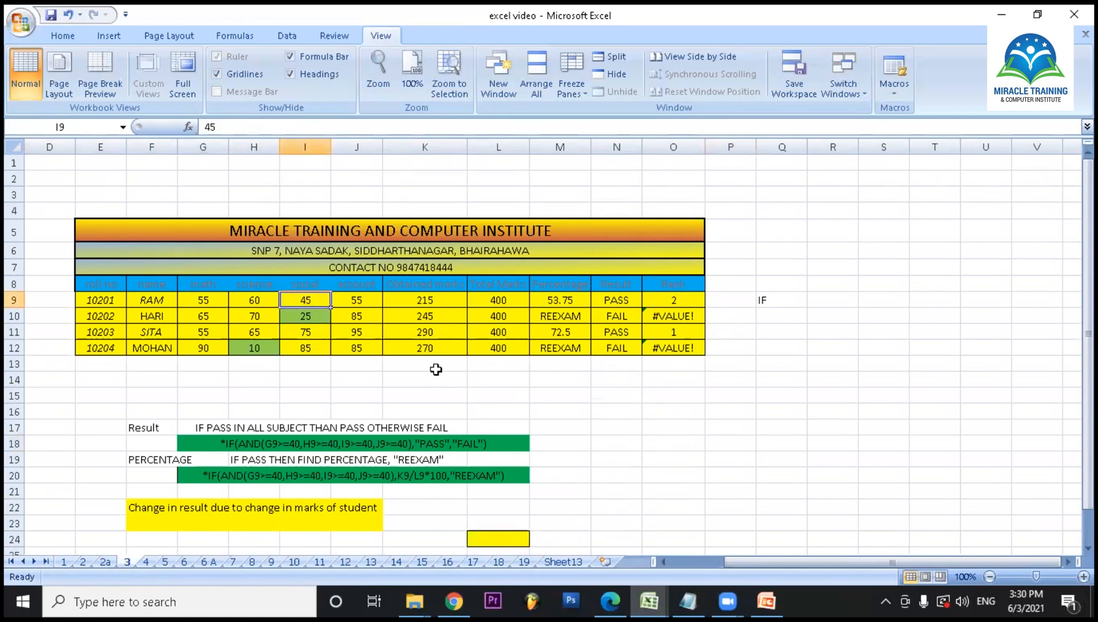
{"action": "type", "text": "40"}
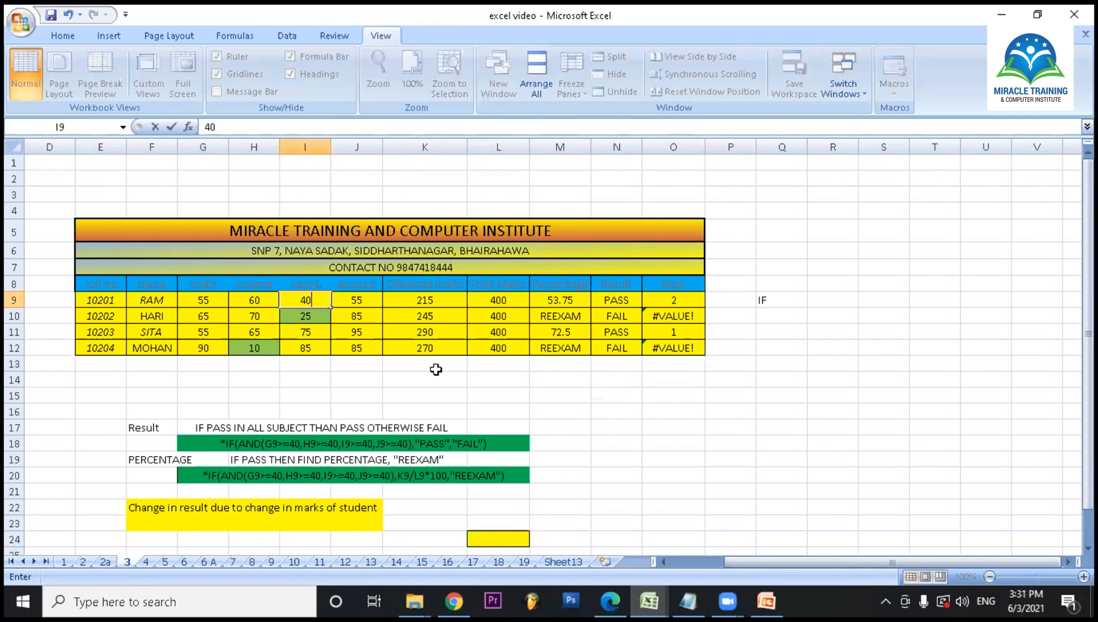
{"action": "key", "text": "Return"}
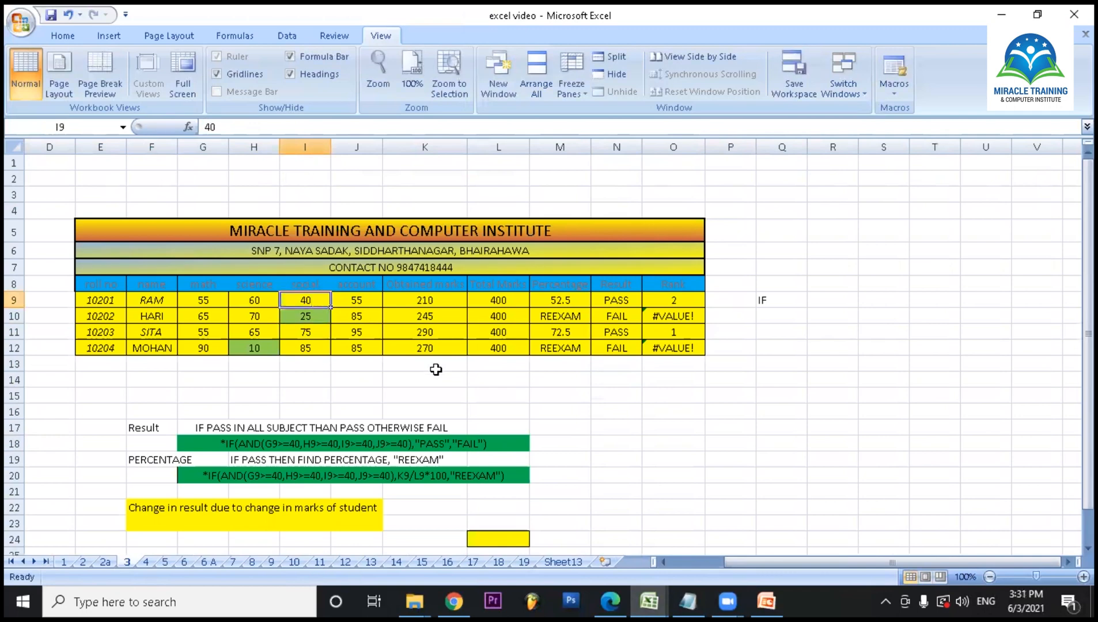
- Lower the first student's mark in I9 to 35
{"action": "left_click", "coordinate": [309, 299]}
{"action": "type", "text": "35"}
{"action": "key", "text": "Return"}
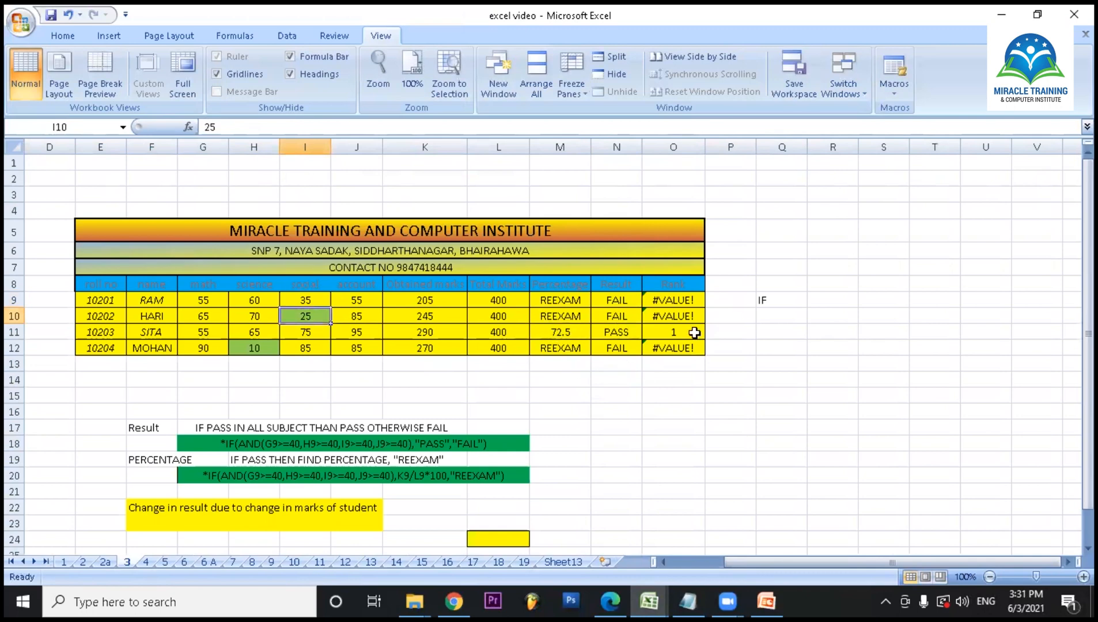
- Raise the first student's mark in I9 to 50
{"action": "left_click", "coordinate": [308, 300]}
{"action": "type", "text": "50"}
{"action": "left_click", "coordinate": [673, 490]}
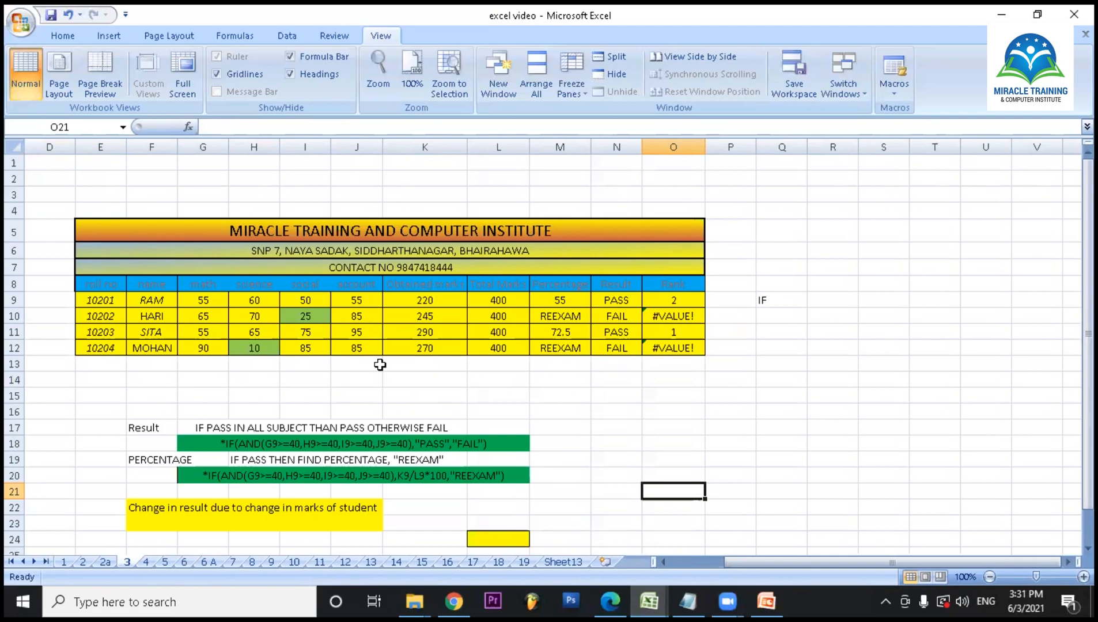
- Look through the excel video workbook's sheets in order, from sheet 1 to sheet 6 A
{"action": "left_click", "coordinate": [72, 562]}
{"action": "left_click", "coordinate": [83, 562]}
{"action": "left_click", "coordinate": [105, 563]}
{"action": "left_click", "coordinate": [130, 563]}
{"action": "left_click", "coordinate": [147, 564]}
{"action": "left_click", "coordinate": [166, 564]}
{"action": "left_click", "coordinate": [188, 564]}
{"action": "left_click", "coordinate": [214, 564]}
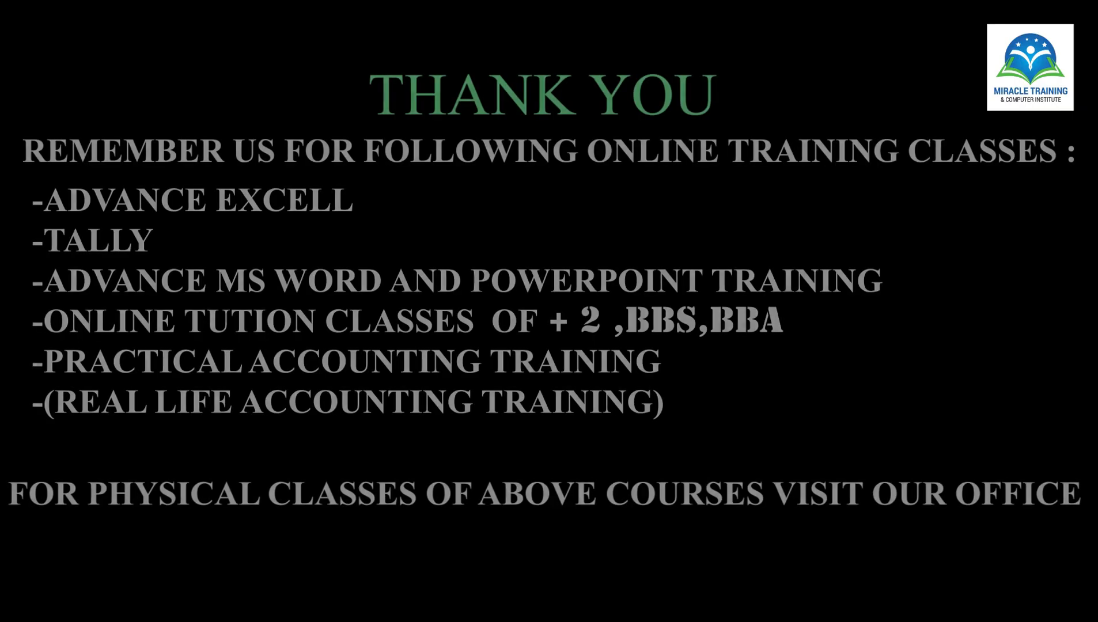